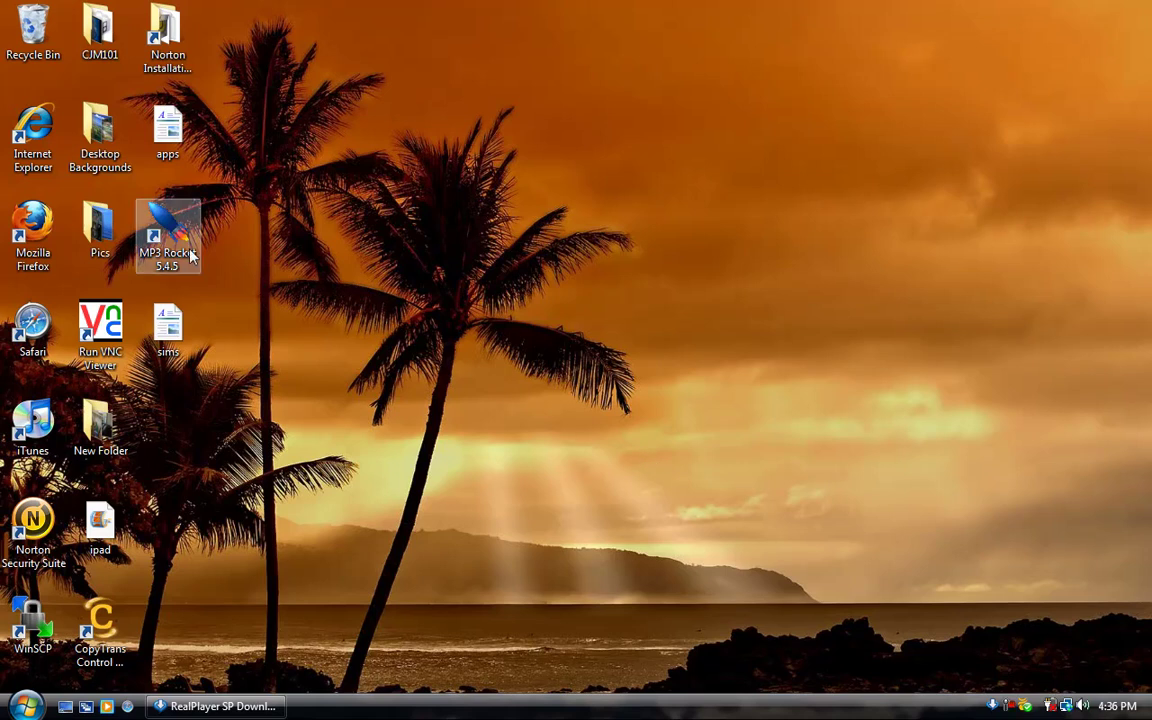
Open Internet Explorer and search Google for "copytrans manager"
double_click(45, 172)
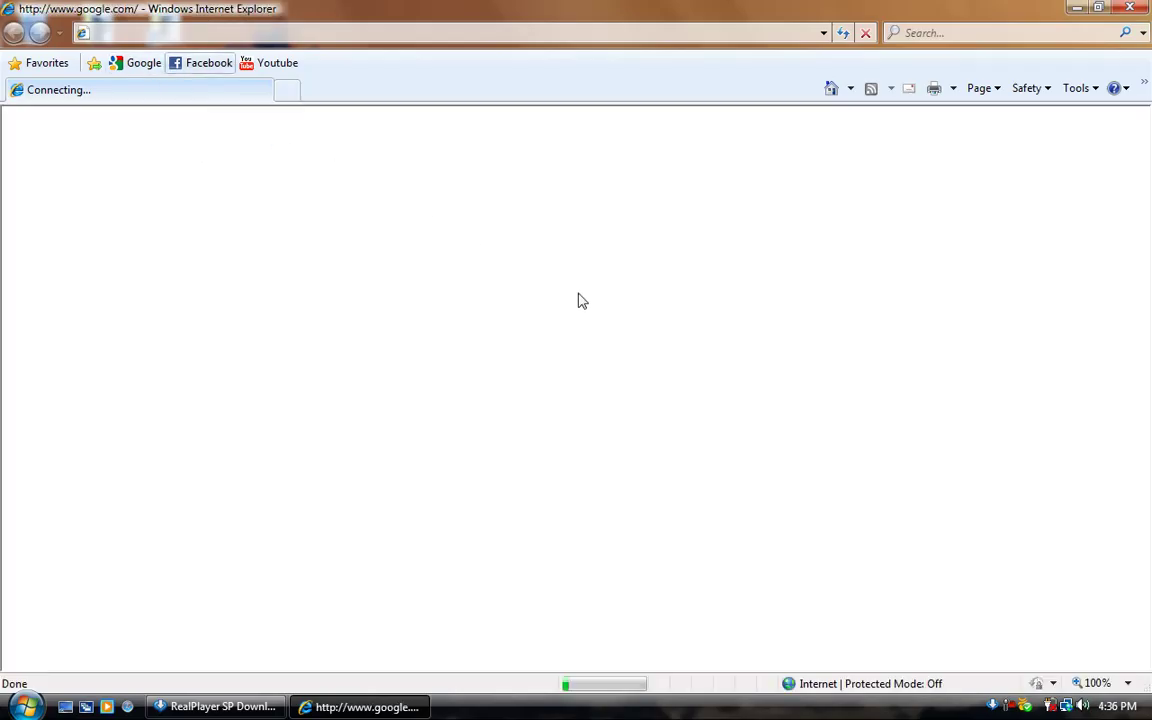
type("opy")
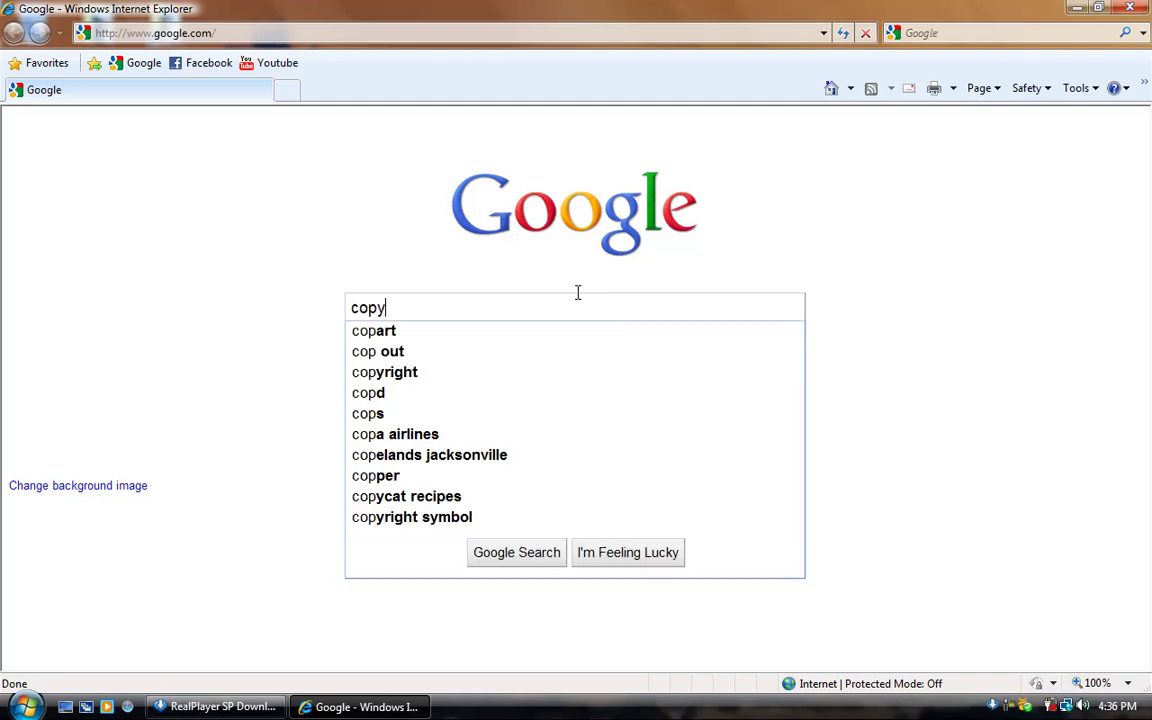
type("trans manager")
key("Return")
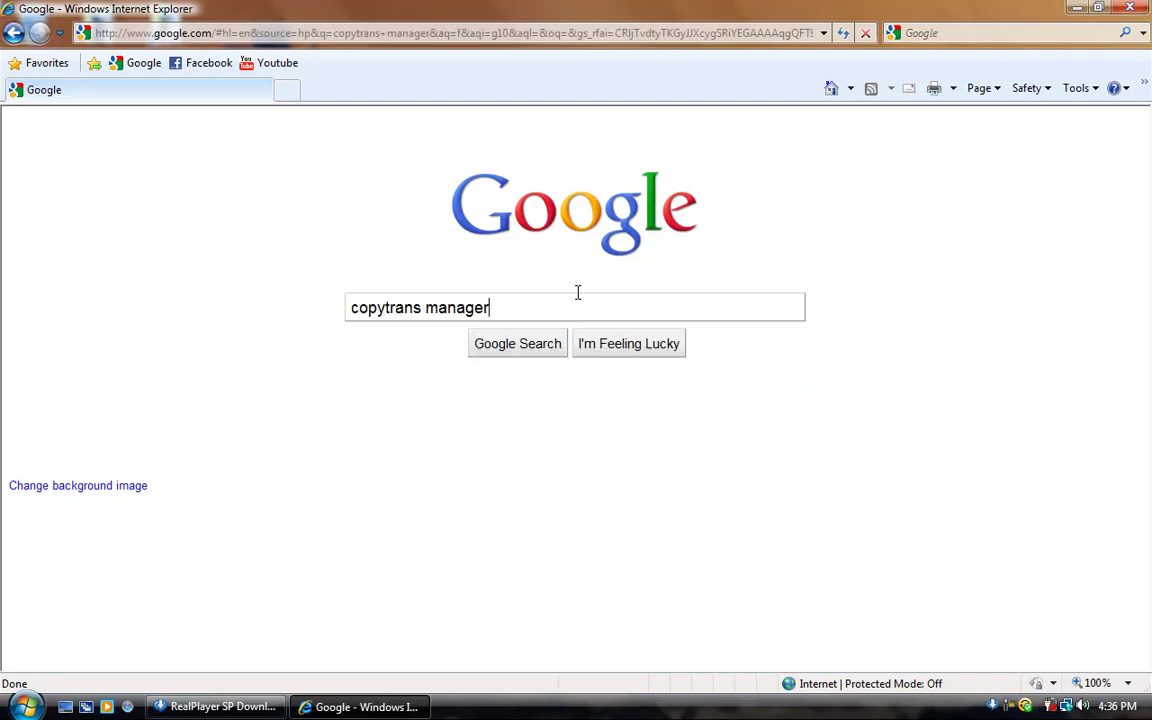
Open the CopyTrans Manager page on copytrans.net and follow its free download link to the download page
left_click(480, 222)
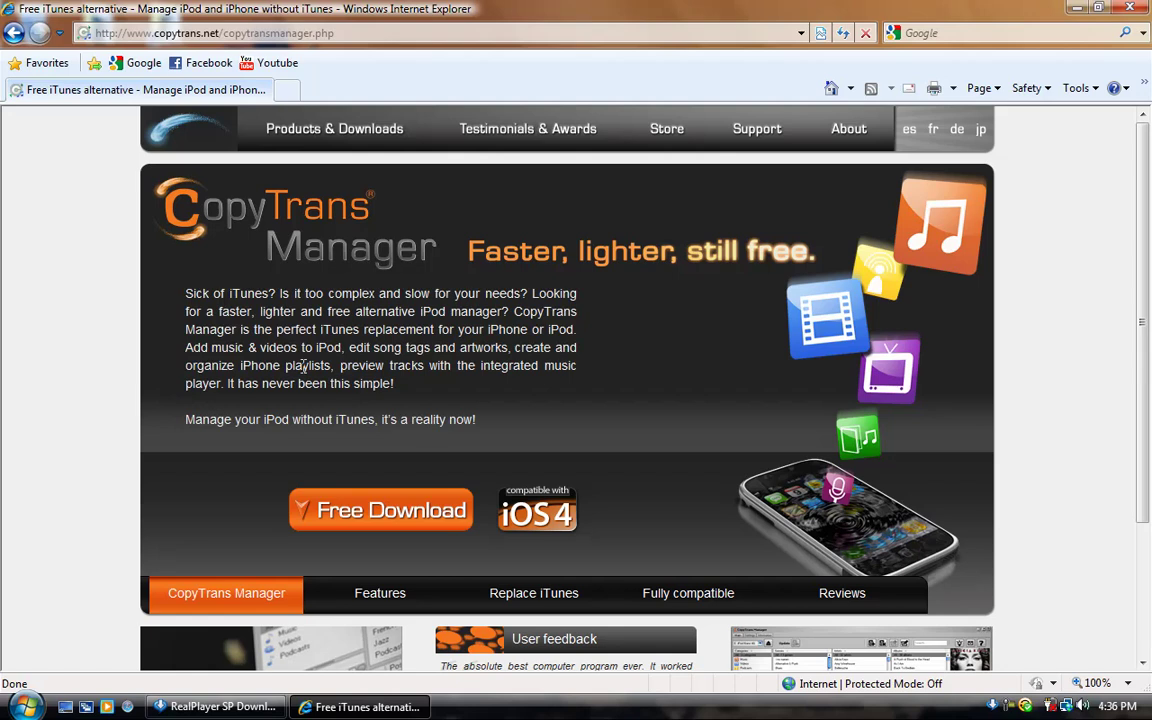
scroll(365, 383, "down", 1)
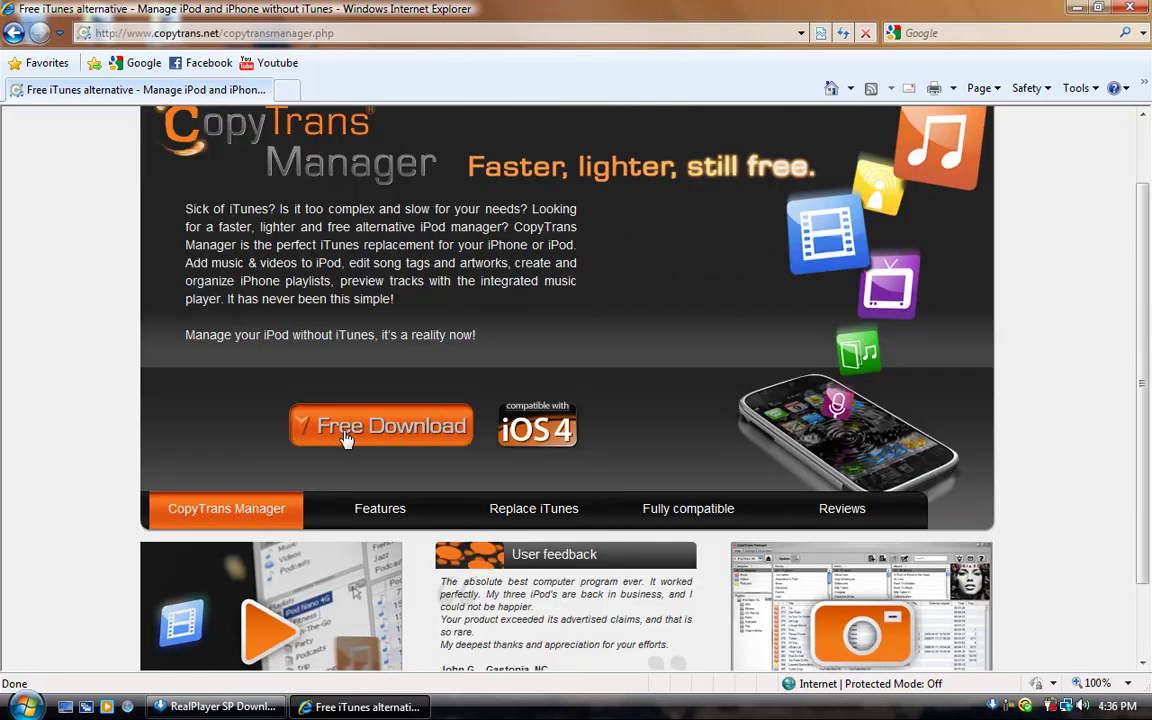
left_click(408, 428)
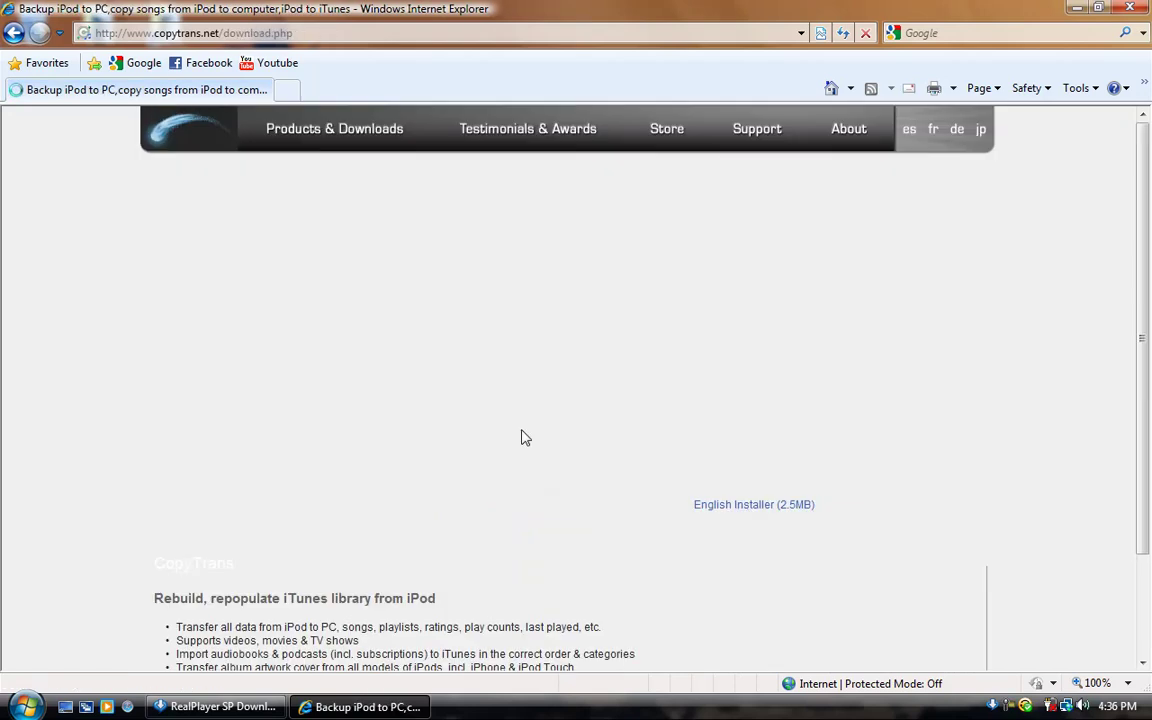
Examine the CopyTrans product list and its installer links, including CopyTrans Manager - FREE, and close the browser
scroll(580, 435, "down", 1)
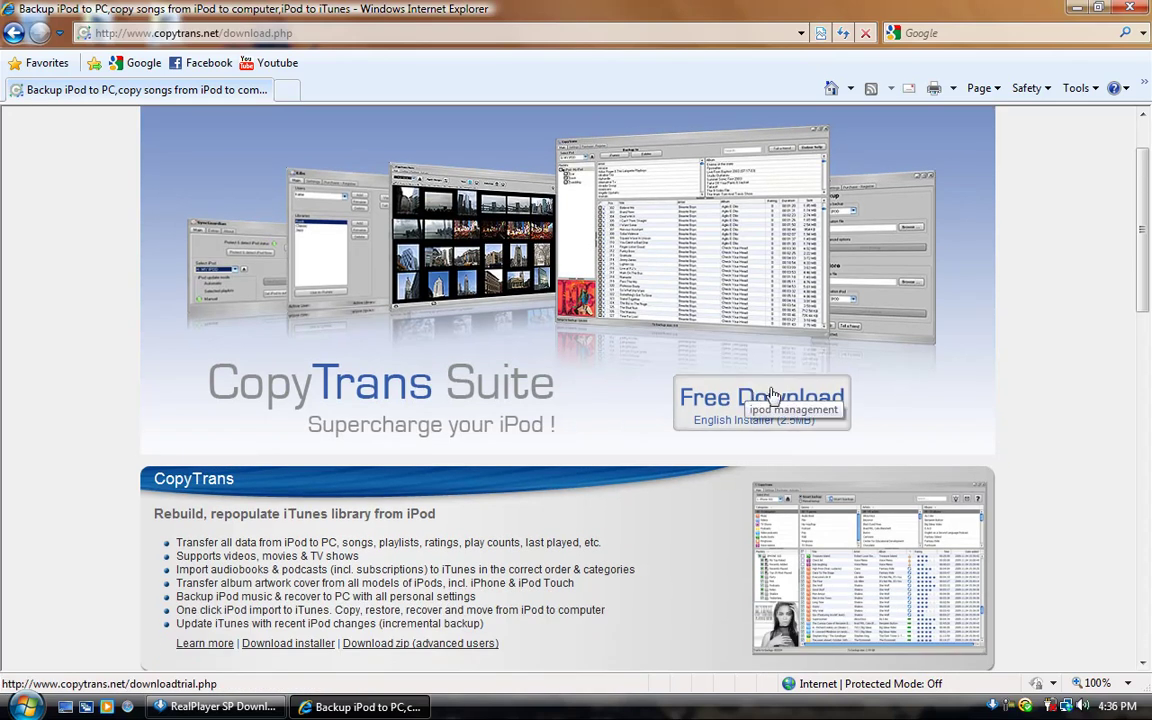
scroll(615, 373, "down", 4)
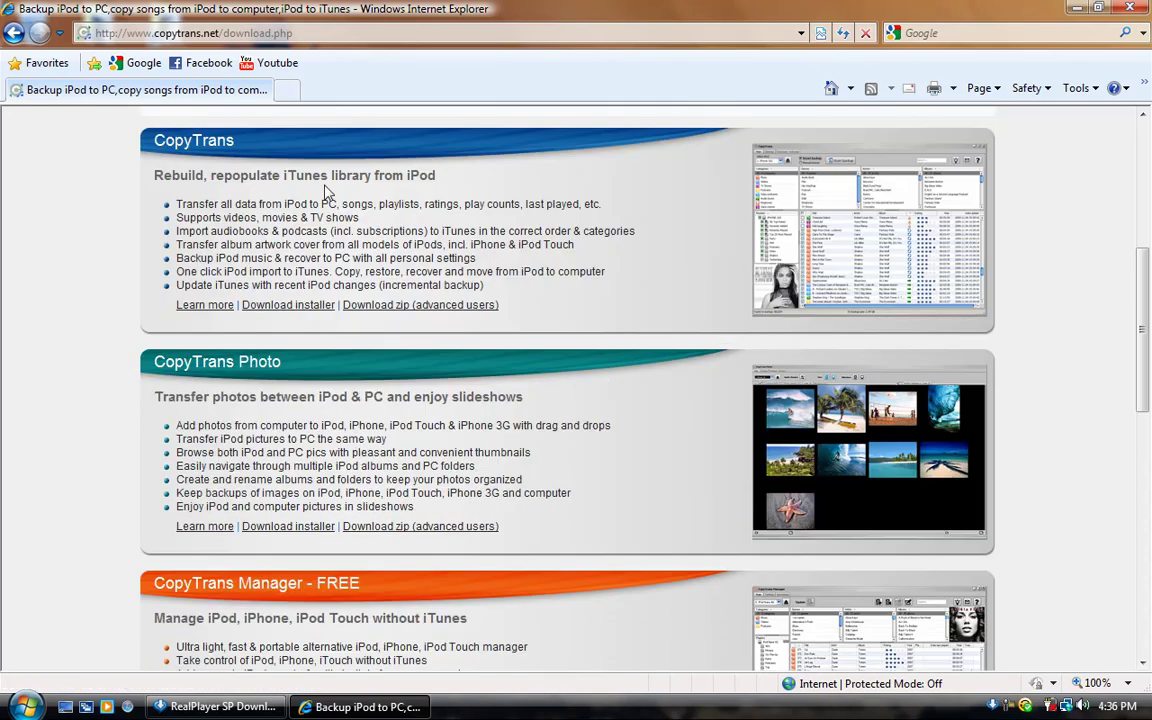
scroll(352, 280, "down", 7)
scroll(342, 290, "up", 4)
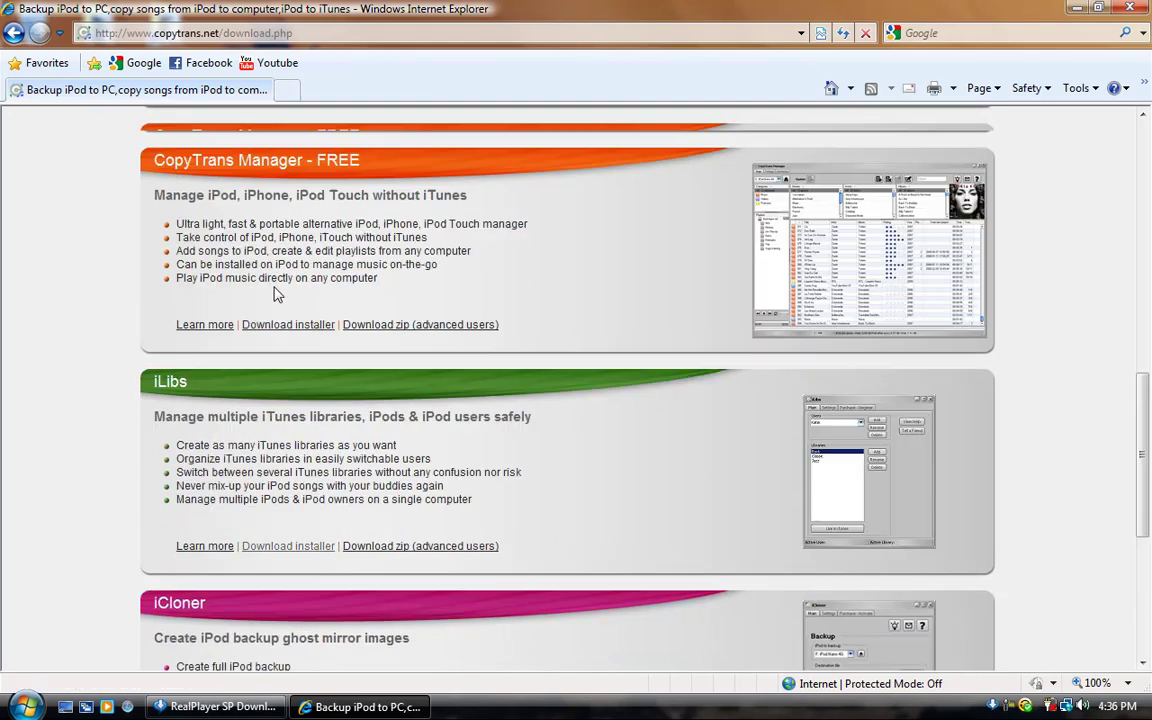
scroll(643, 404, "up", 7)
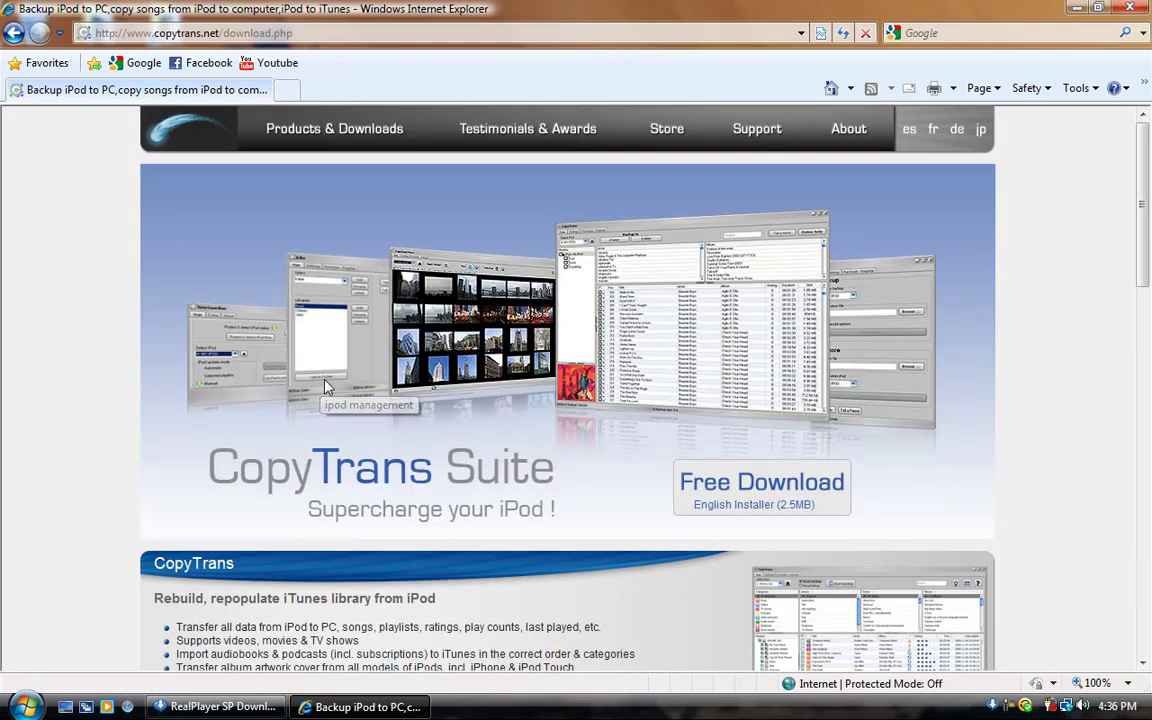
scroll(300, 330, "down", 4)
scroll(243, 272, "down", 4)
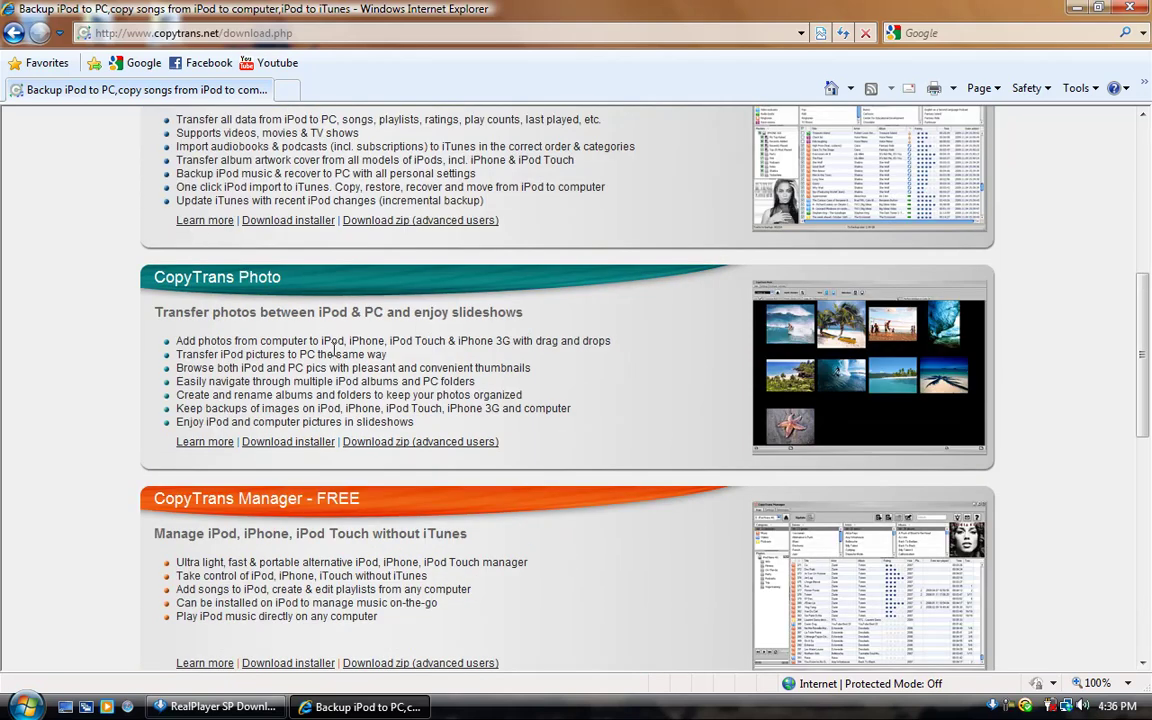
scroll(302, 329, "down", 5)
scroll(307, 347, "down", 3)
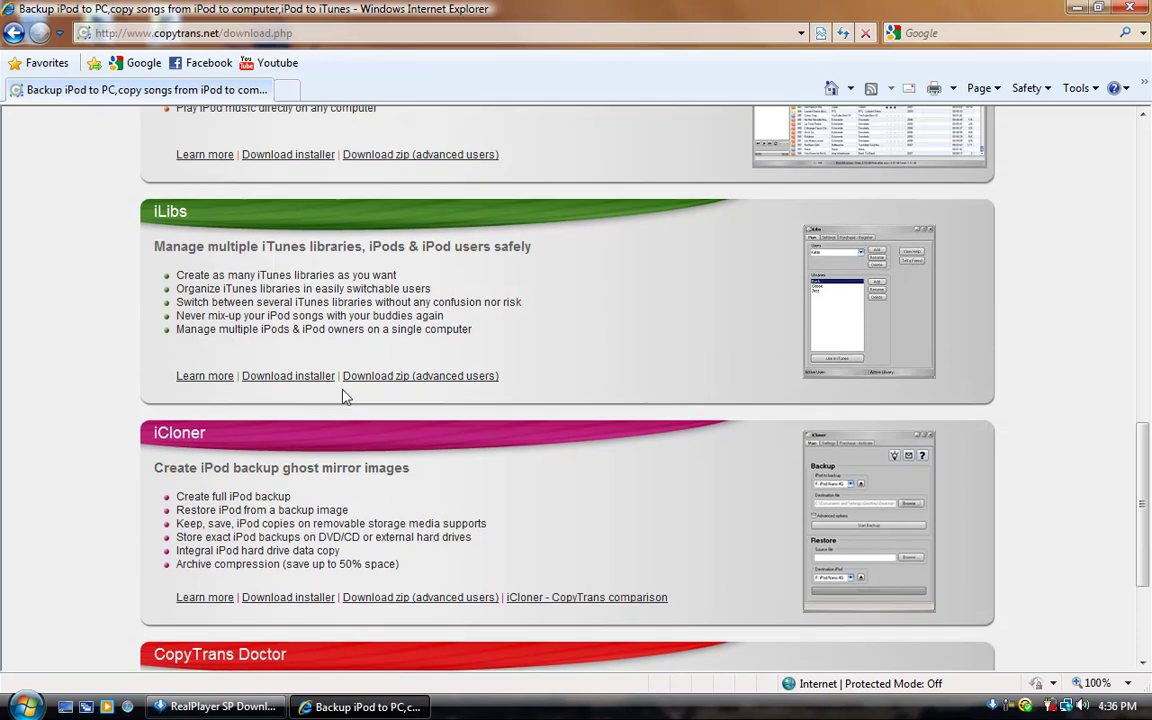
scroll(343, 397, "up", 4)
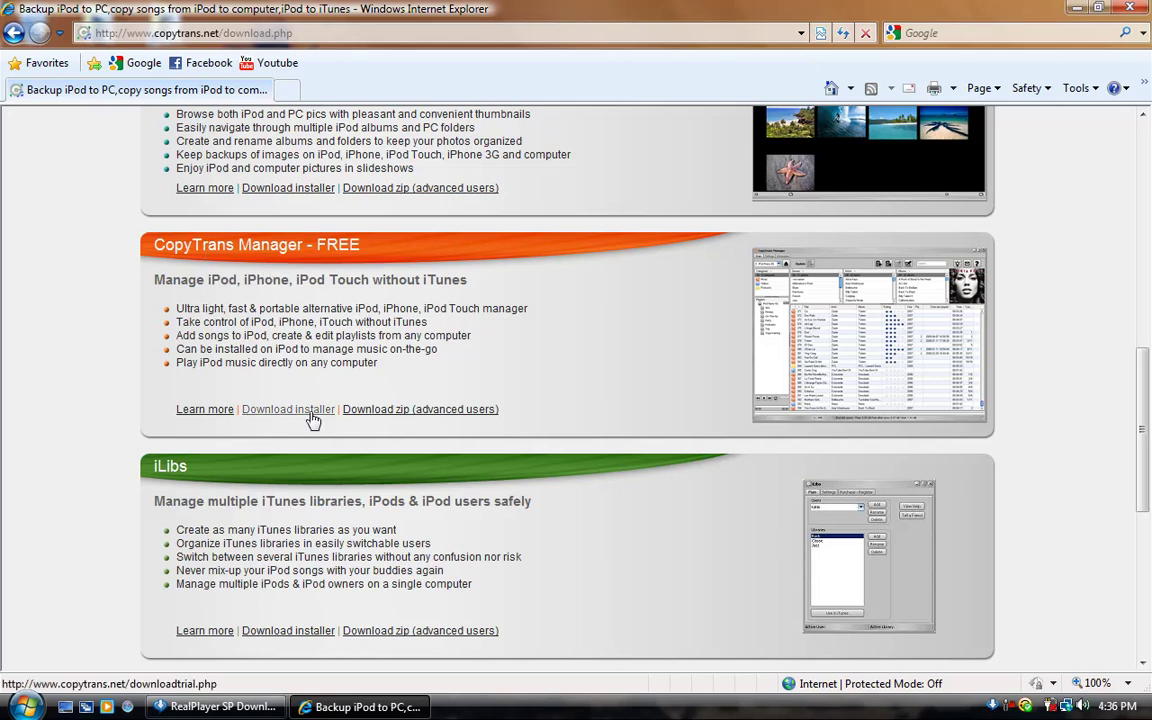
scroll(450, 400, "up", 10)
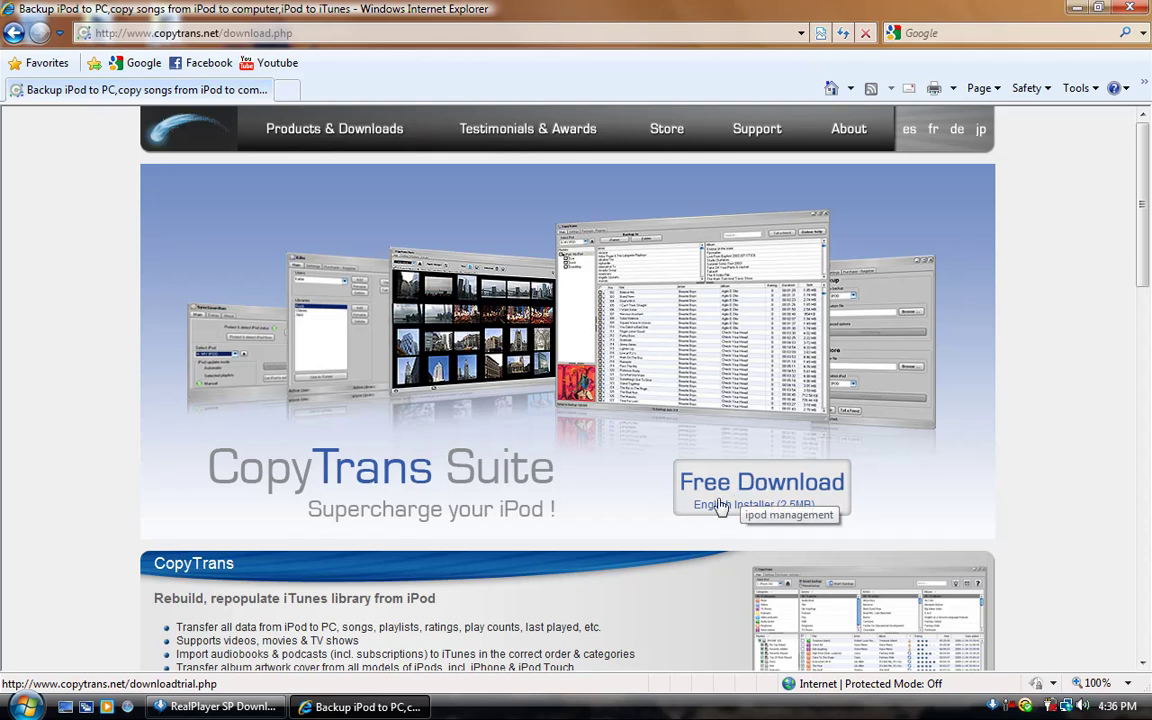
left_click(1133, 8)
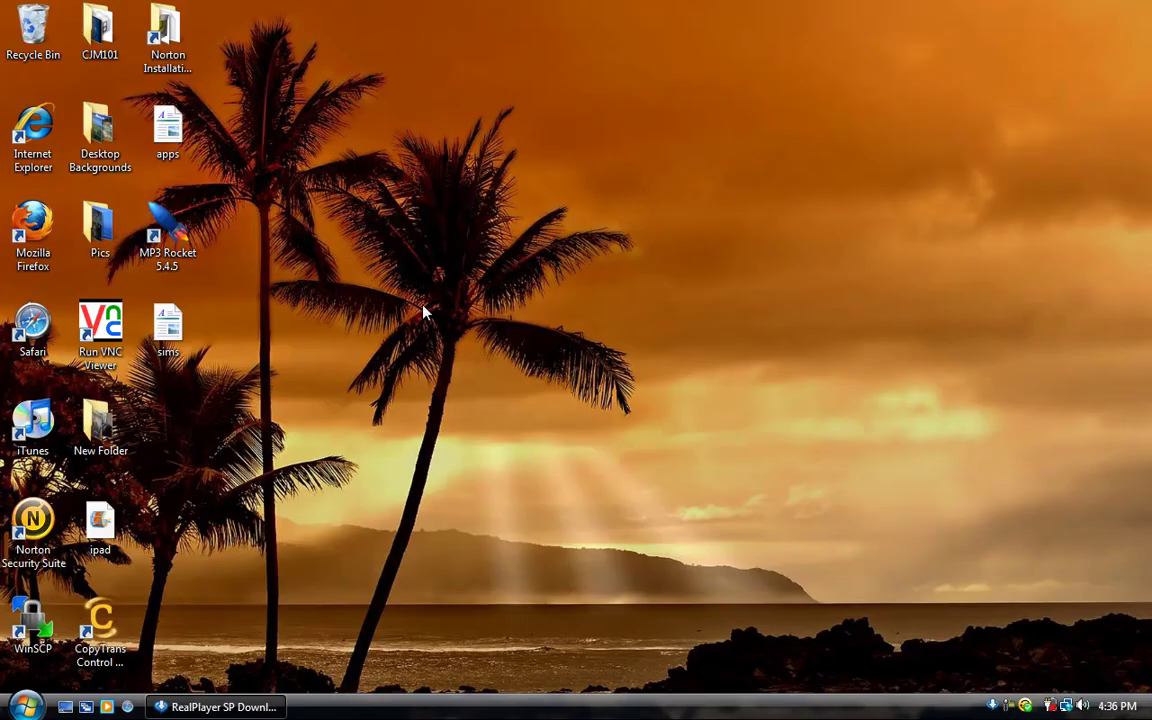
Launch CopyTrans Manager (Free) from the CopyTrans Control Center and leave only its maximized window open
double_click(104, 645)
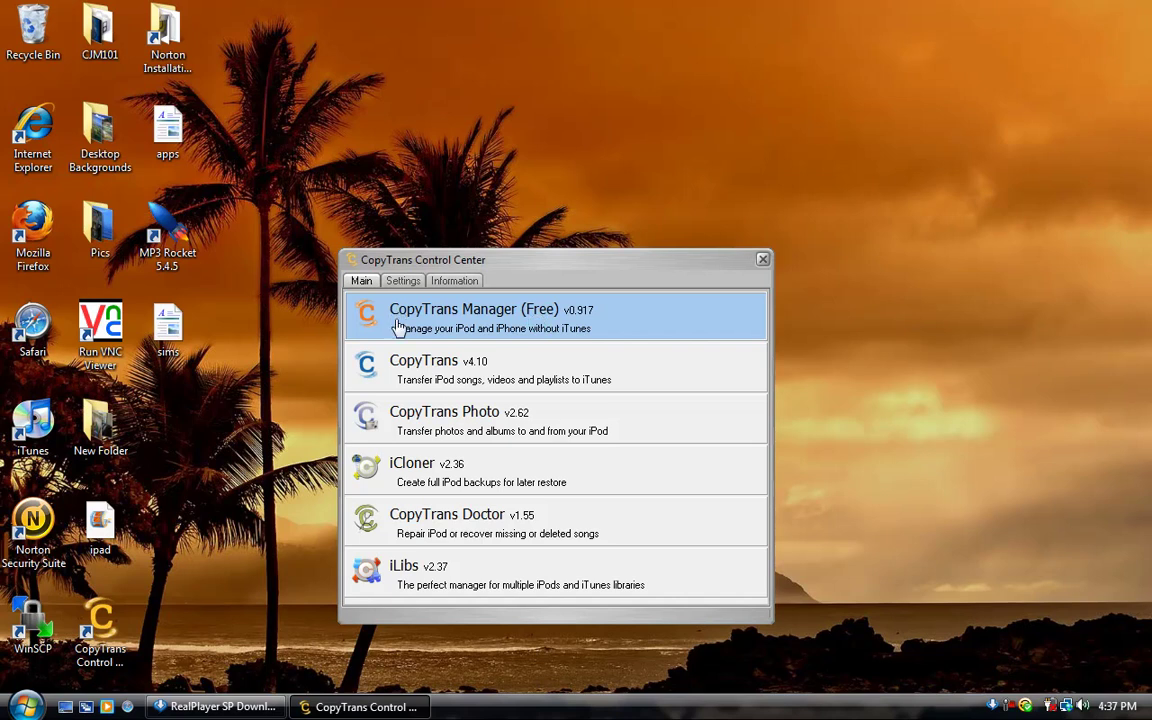
left_click(540, 318)
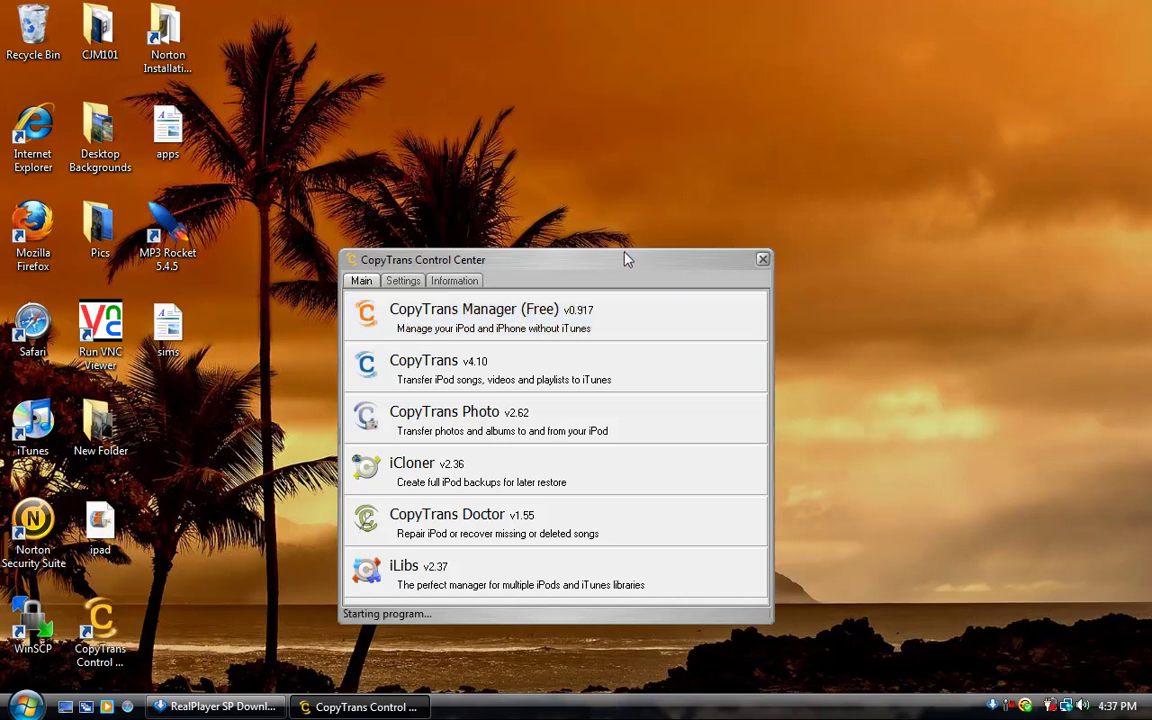
left_click_drag(627, 259, 630, 229)
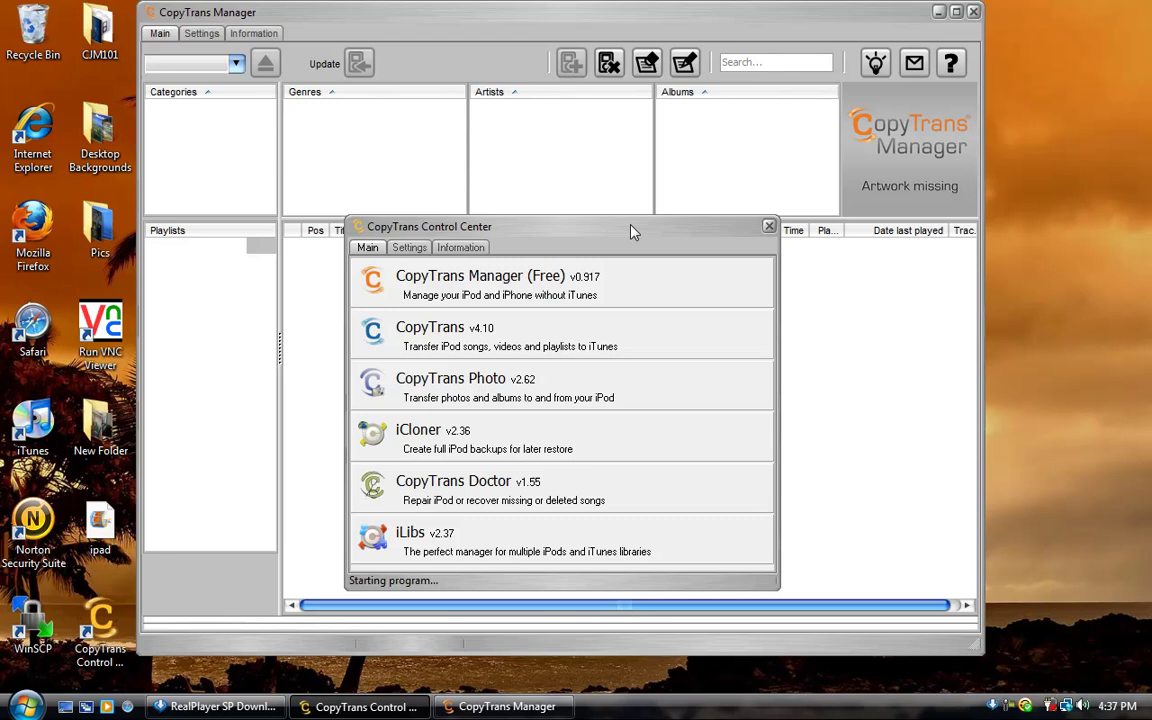
left_click(769, 226)
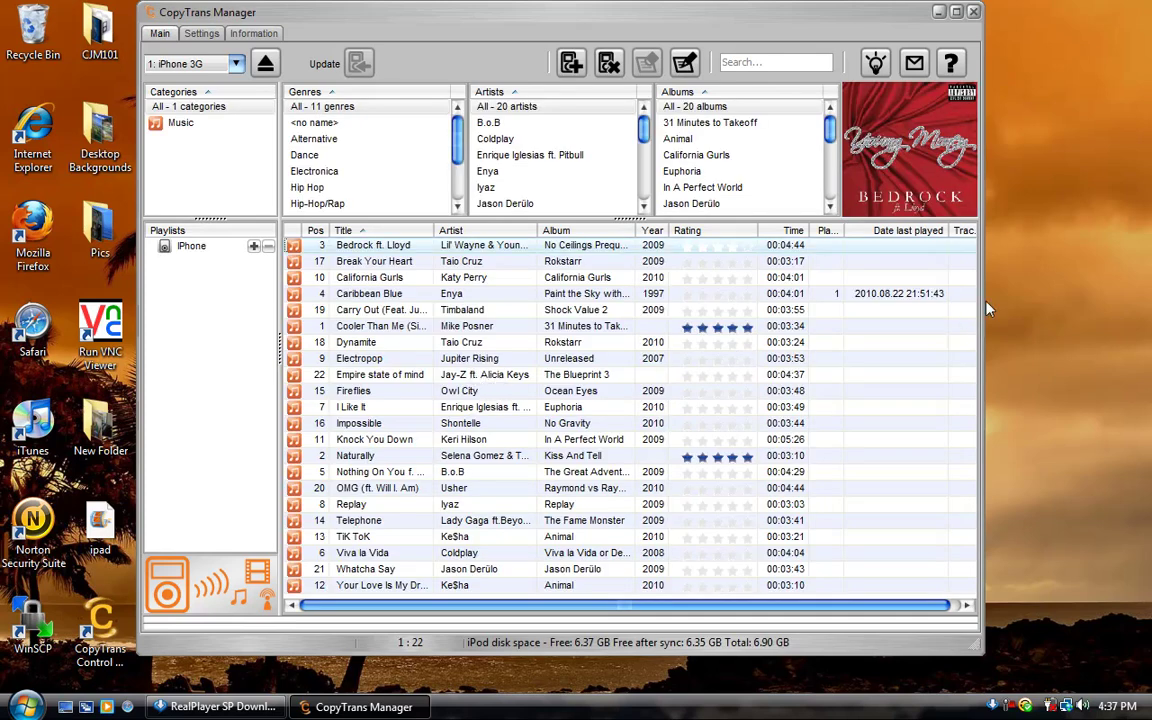
left_click(956, 11)
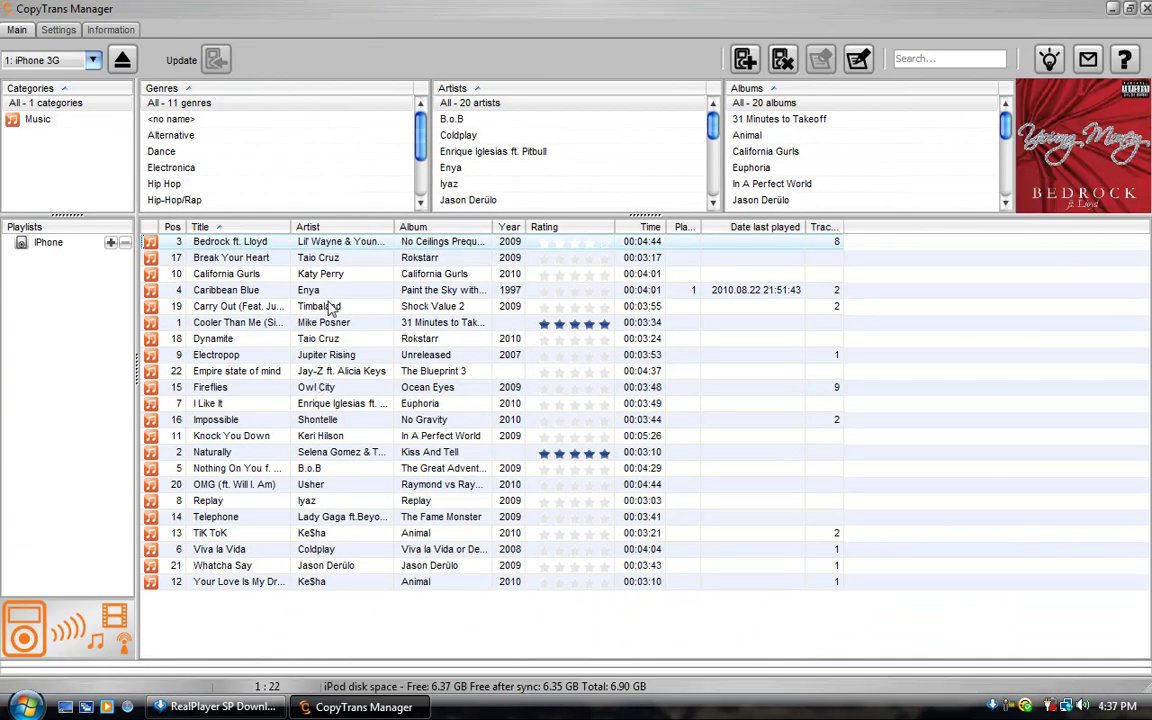
Open "Bedrock ft. Lloyd" in the Tag Editor, advance two tracks to "California Gurls" and apply the tags
right_click(300, 241)
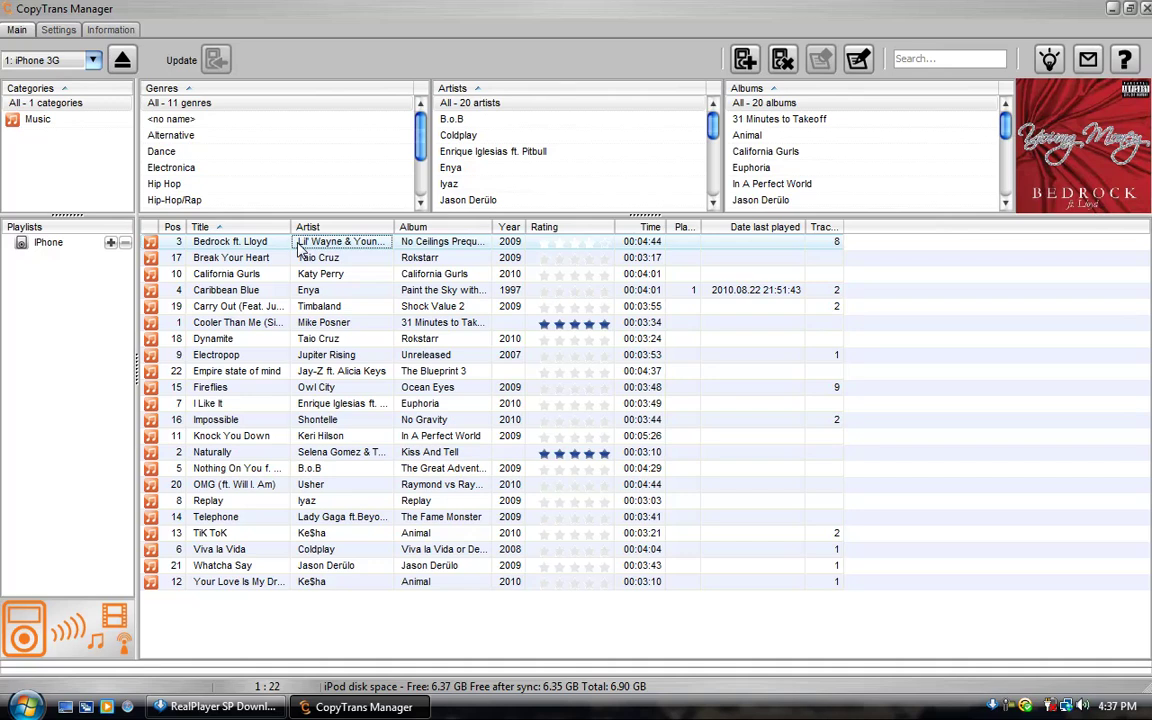
left_click(320, 300)
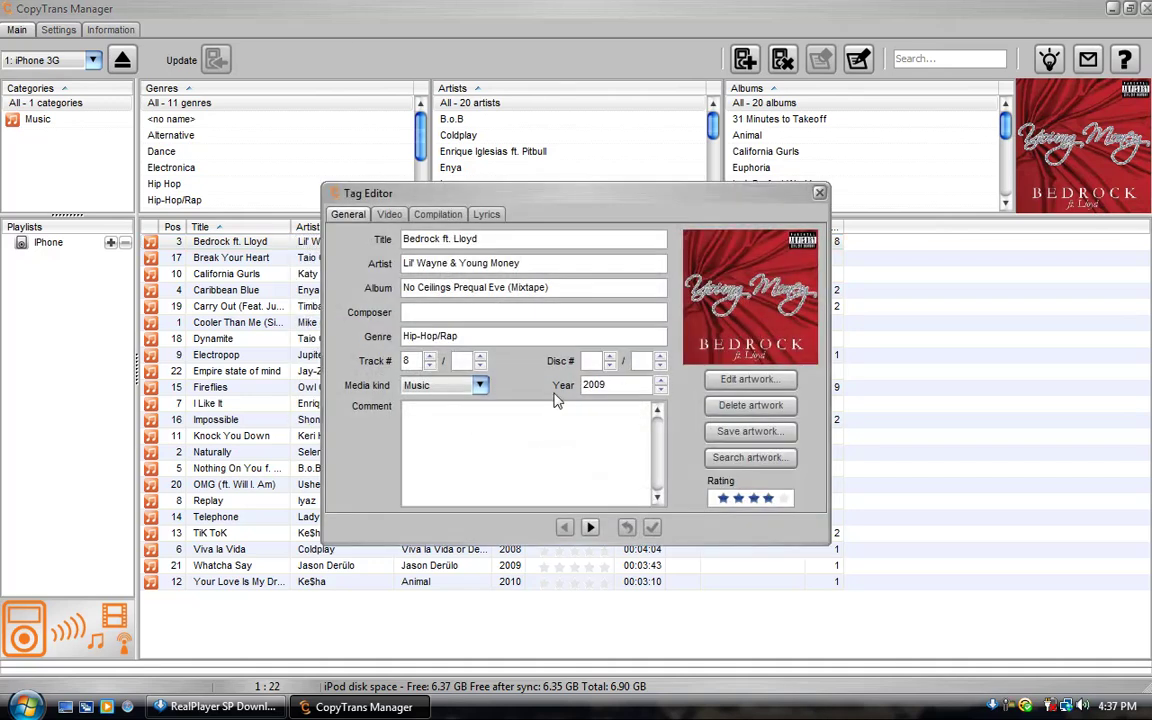
left_click(589, 525)
left_click(589, 525)
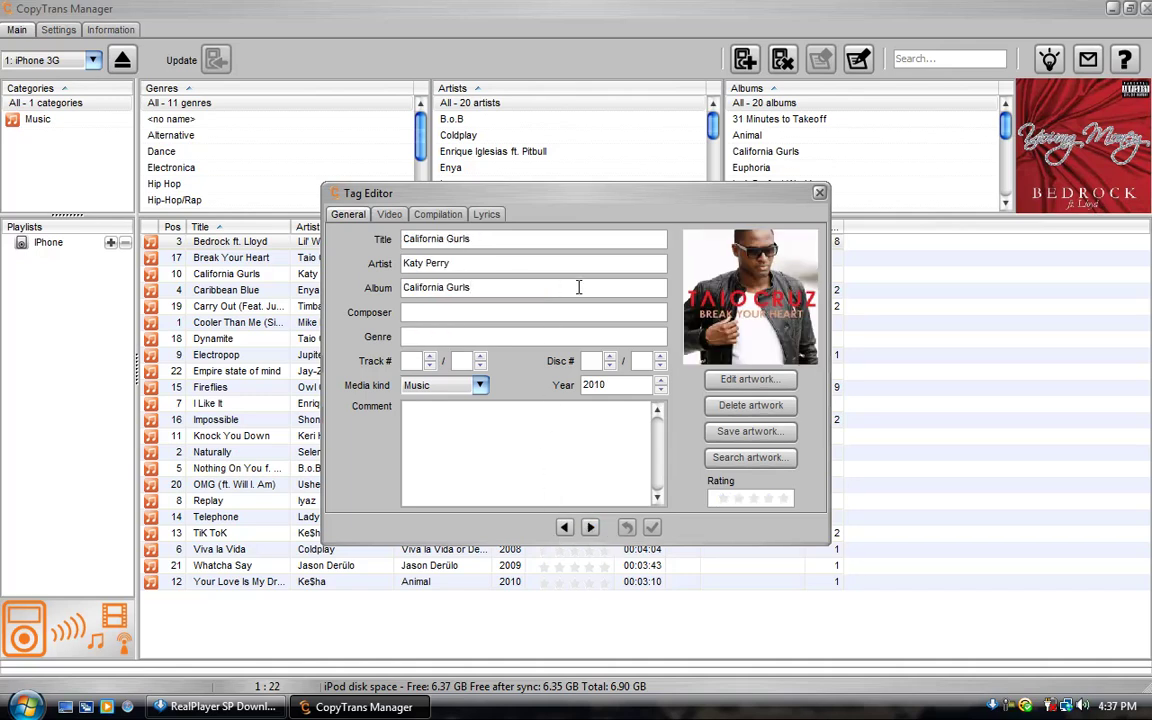
left_click(578, 287)
left_click(651, 527)
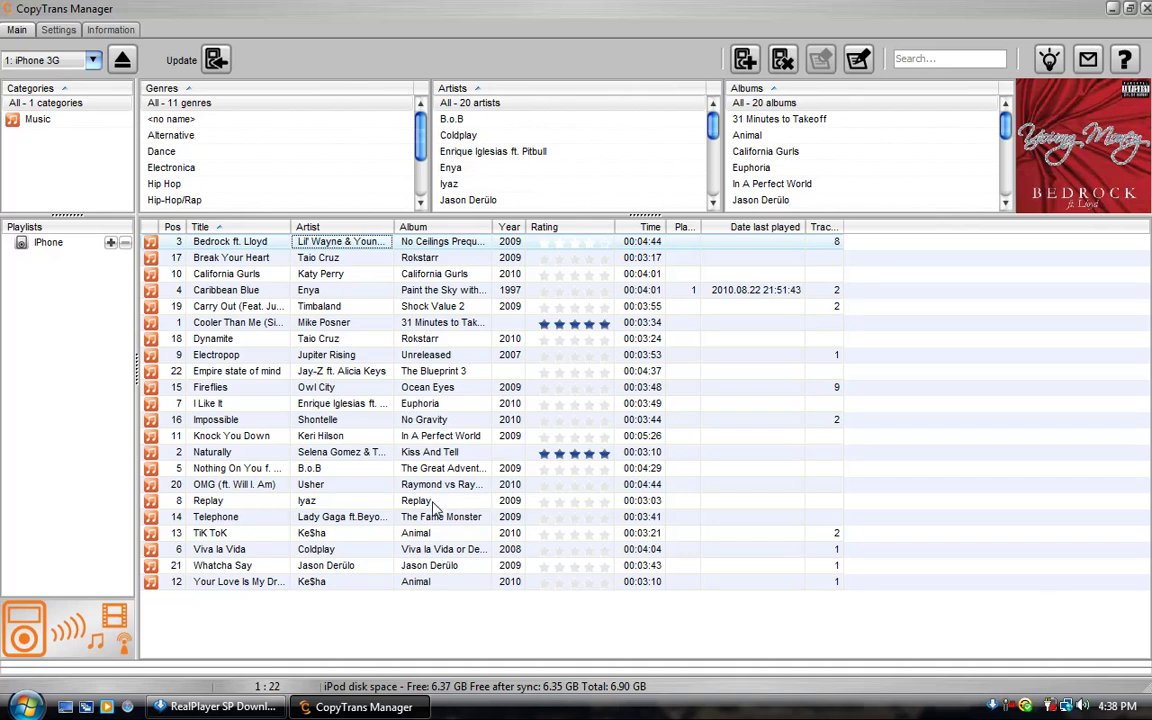
Bring up the file browser for adding tracks to the iPhone and close it without adding any
left_click(745, 60)
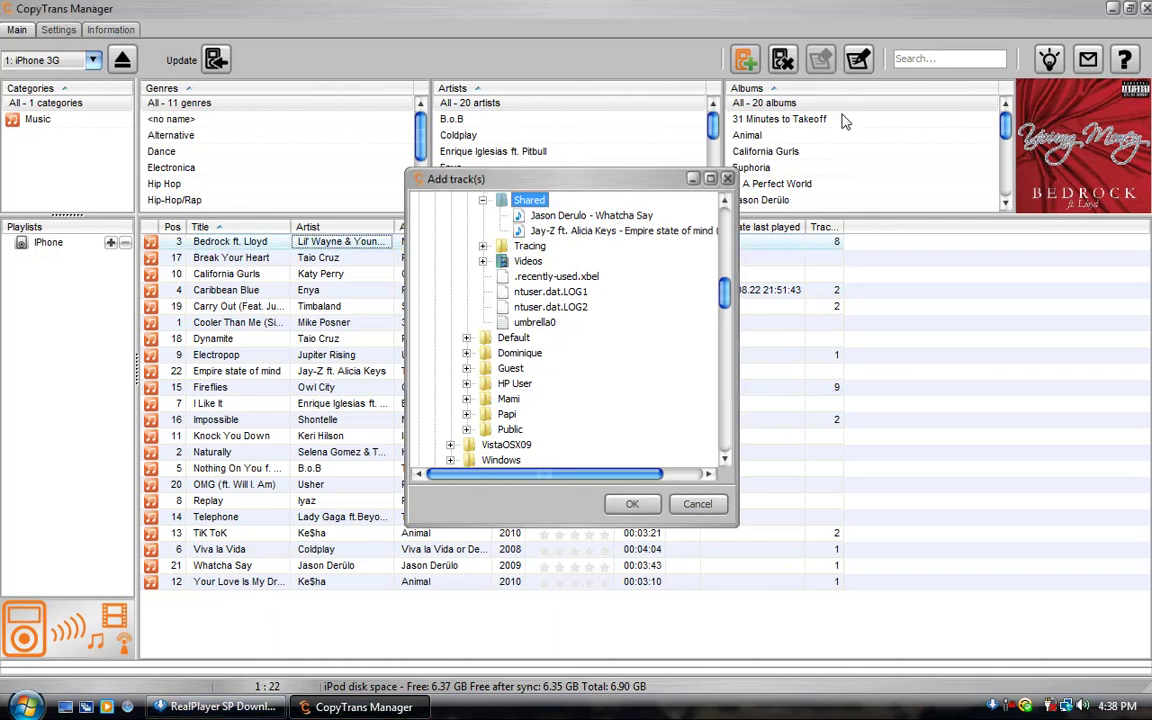
left_click(727, 179)
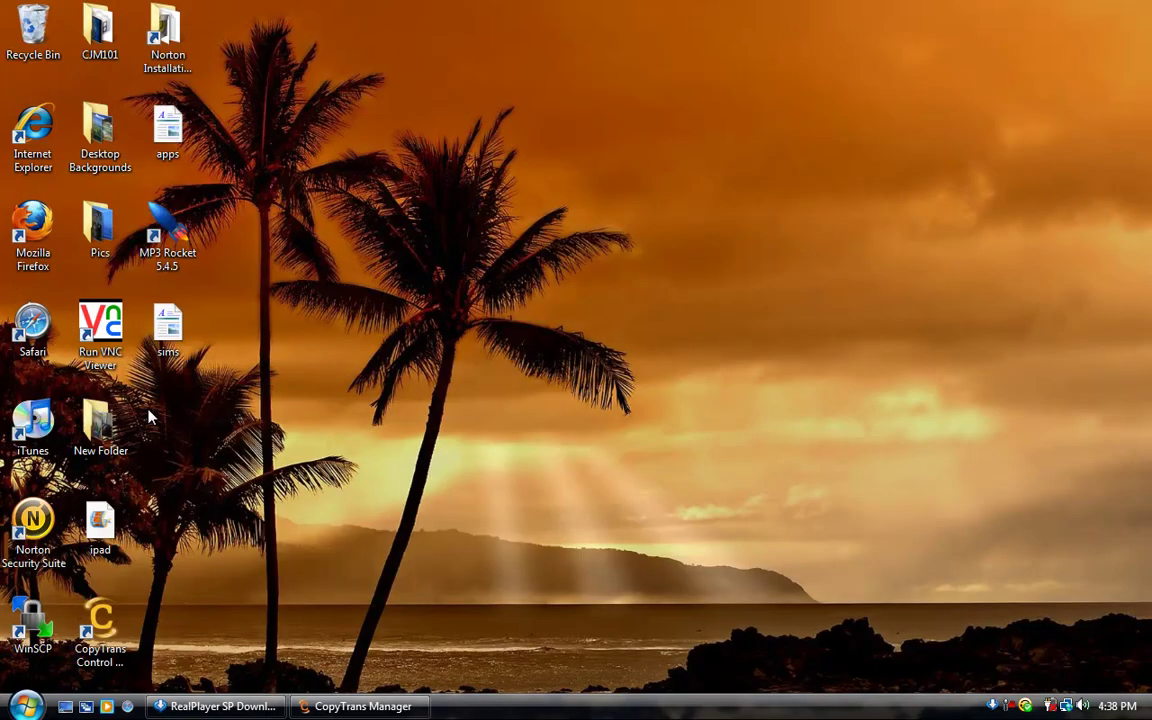
Switch to Internet Explorer, go to YouTube and search for "billionaire lyrics"
double_click(36, 130)
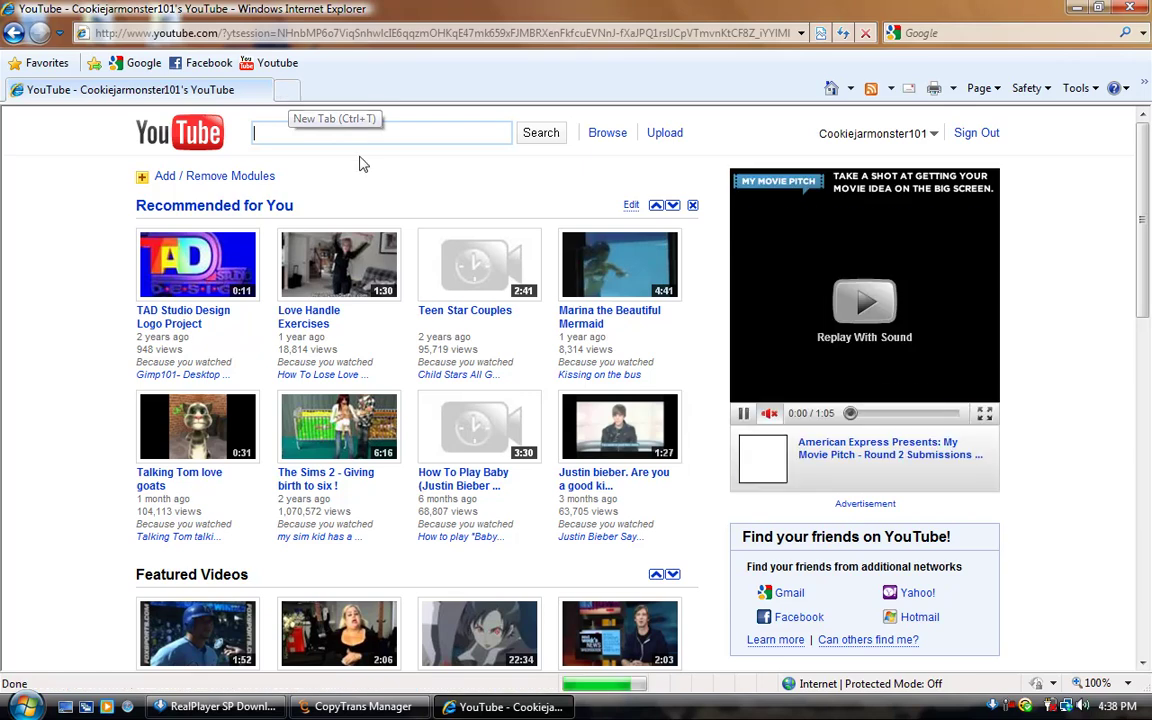
scroll(570, 265, "down", 2)
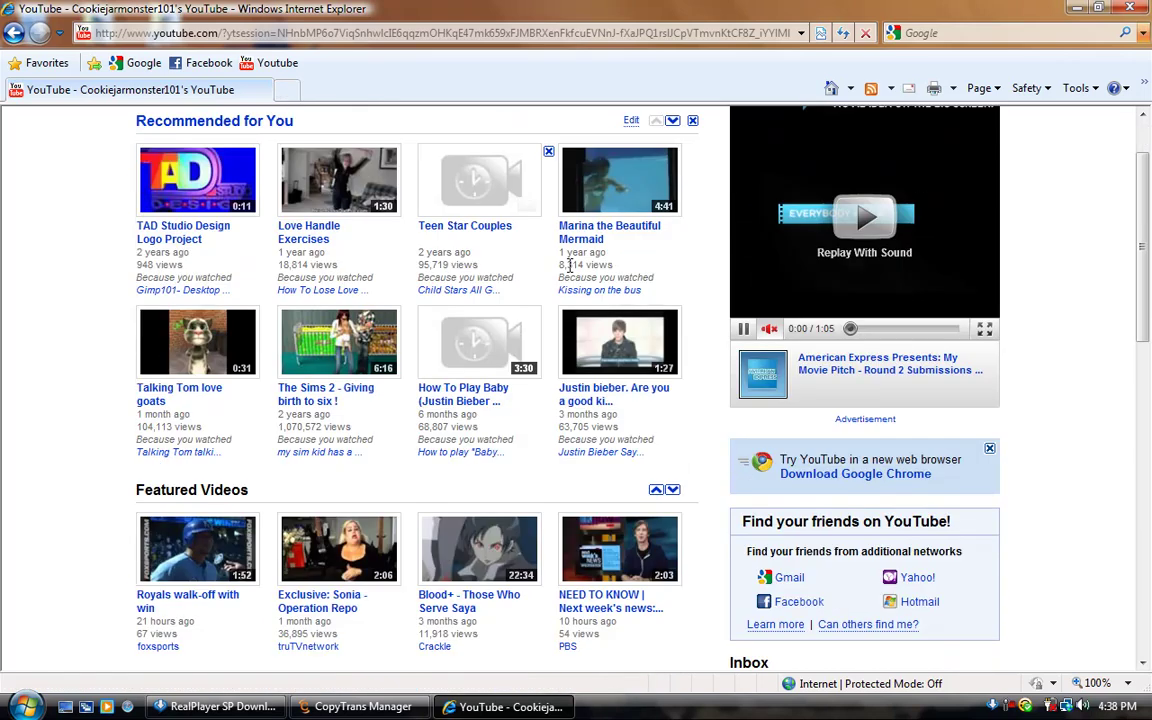
scroll(570, 265, "down", 2)
scroll(590, 285, "up", 4)
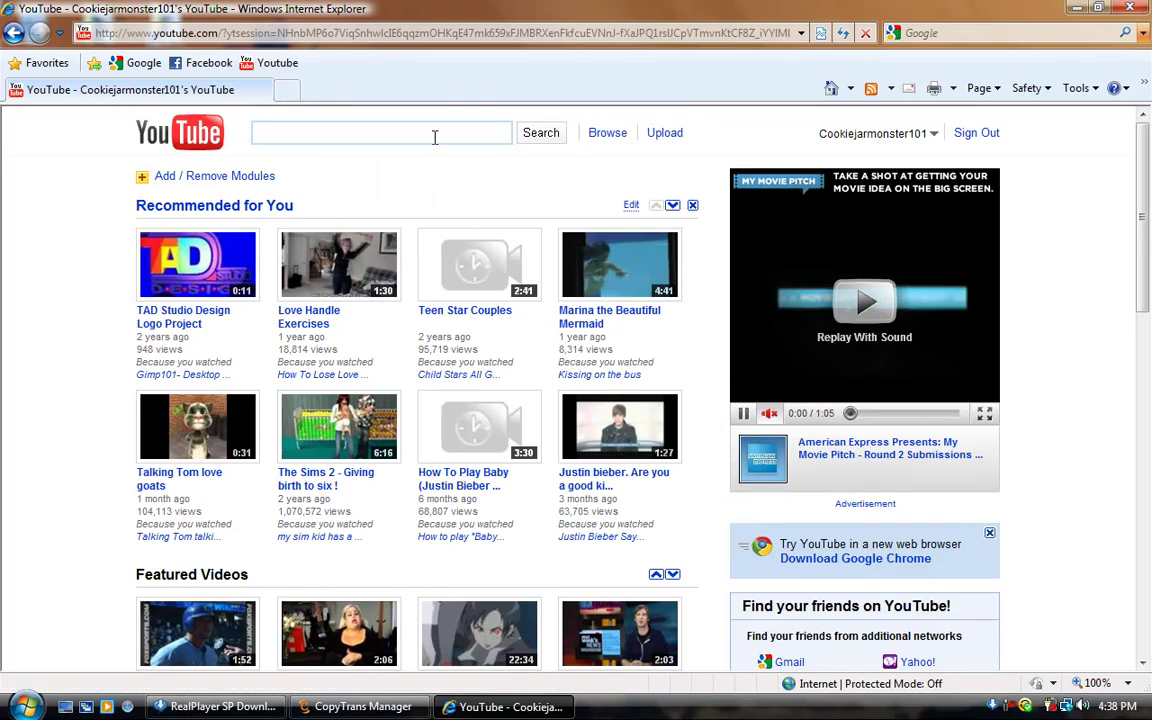
left_click(435, 134)
type("billio")
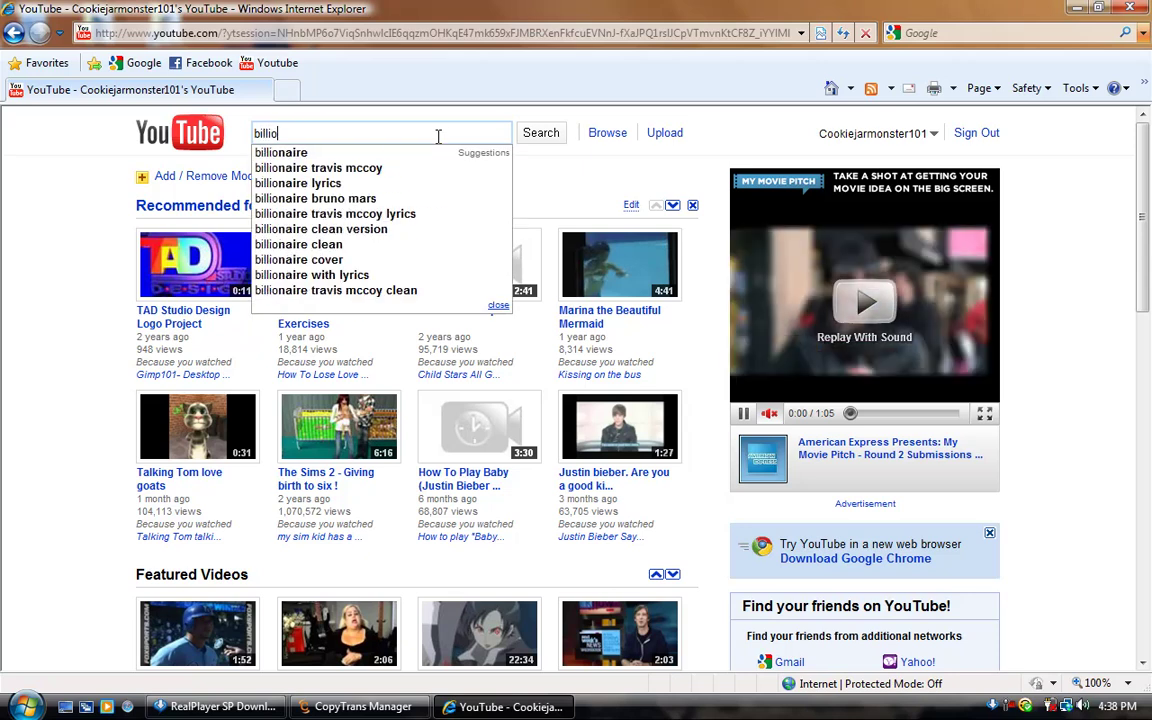
key("Down")
type("lyr")
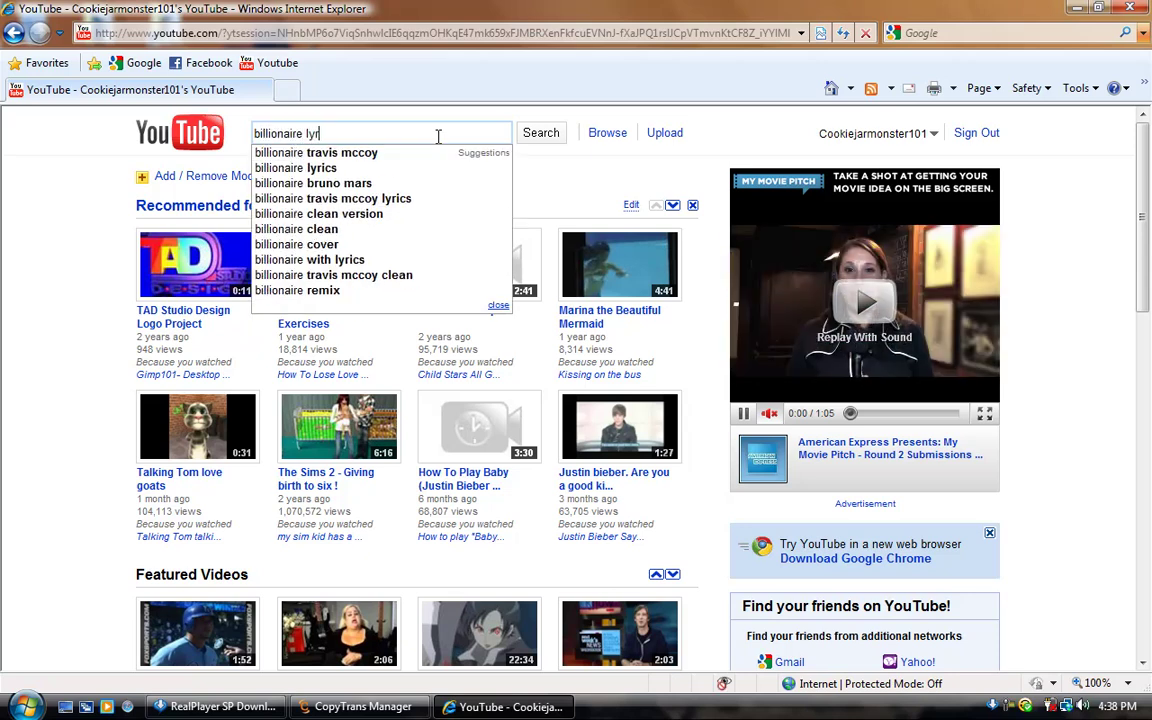
type("ics")
key("Return")
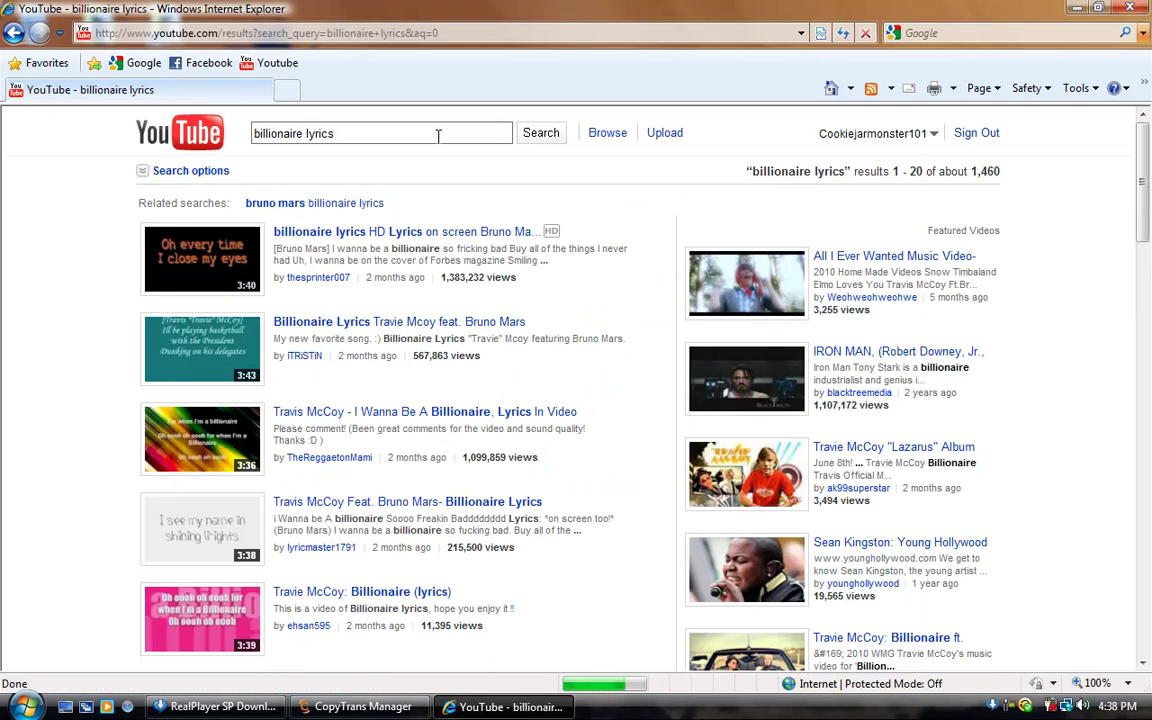
Open the video "billionaire lyrics HD Lyrics on screen Bruno Mars and Travie Mcoy", download it to RealPlayer and show RealPlayer Downloader
left_click(287, 236)
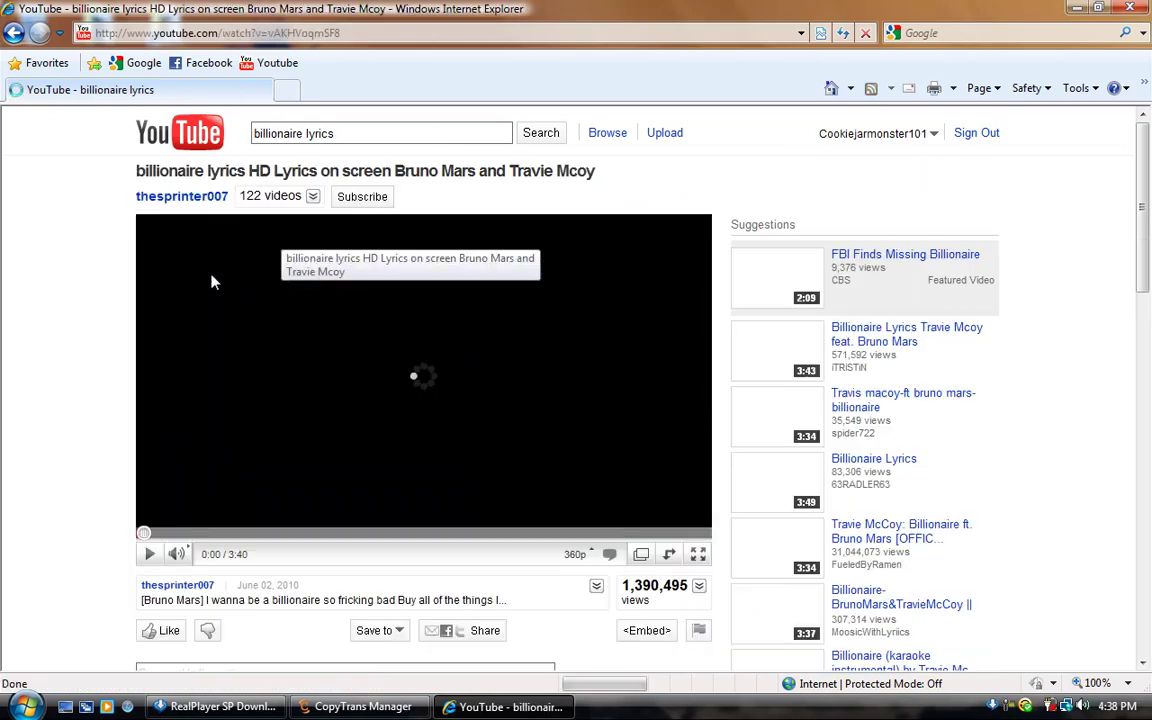
right_click(648, 457)
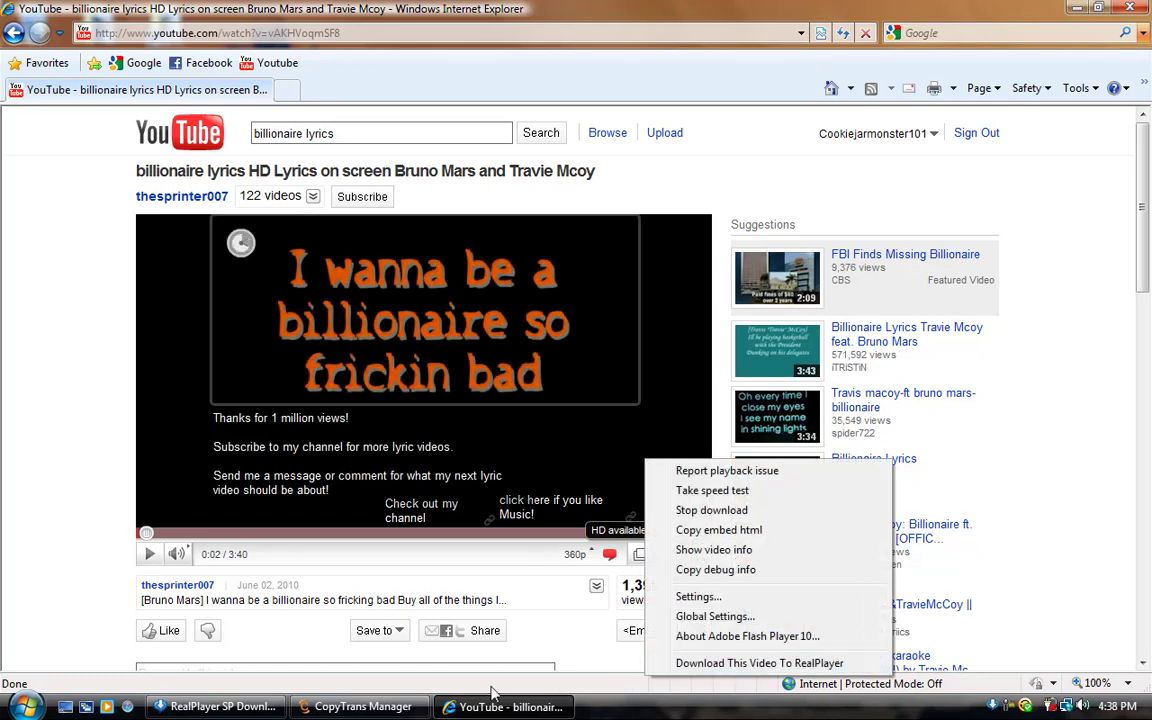
left_click(205, 707)
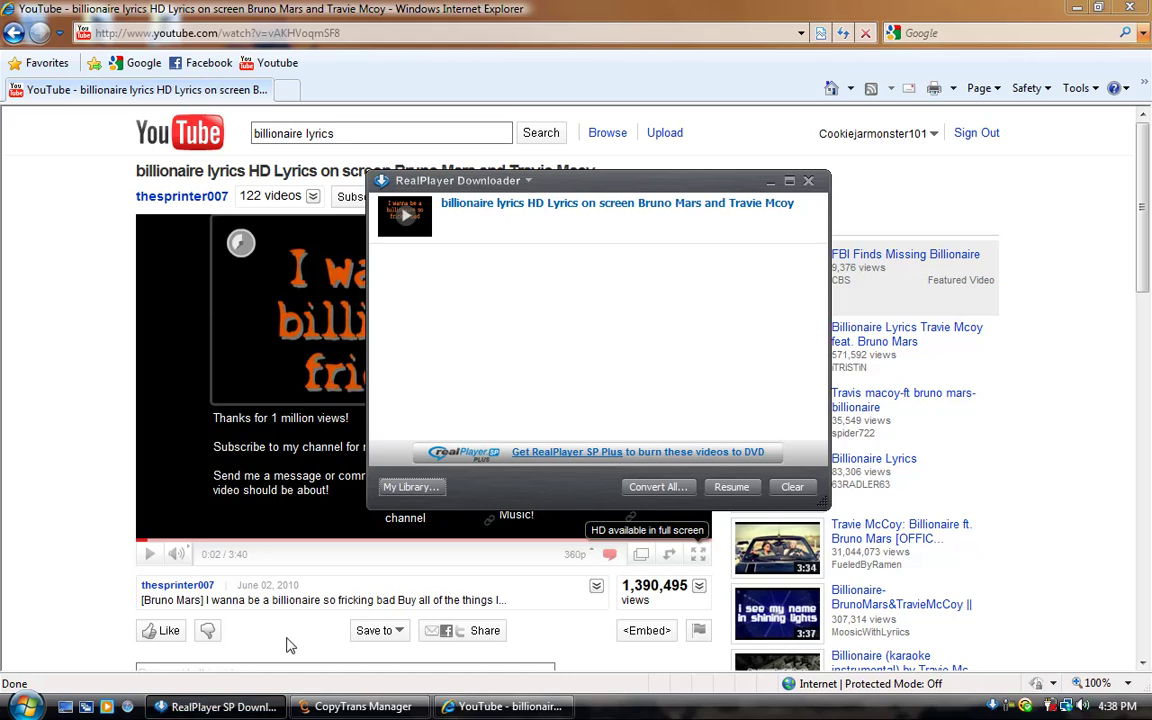
Switch to CopyTrans Manager and bring RealPlayer Downloader up in front of it
mouse_move(520, 222)
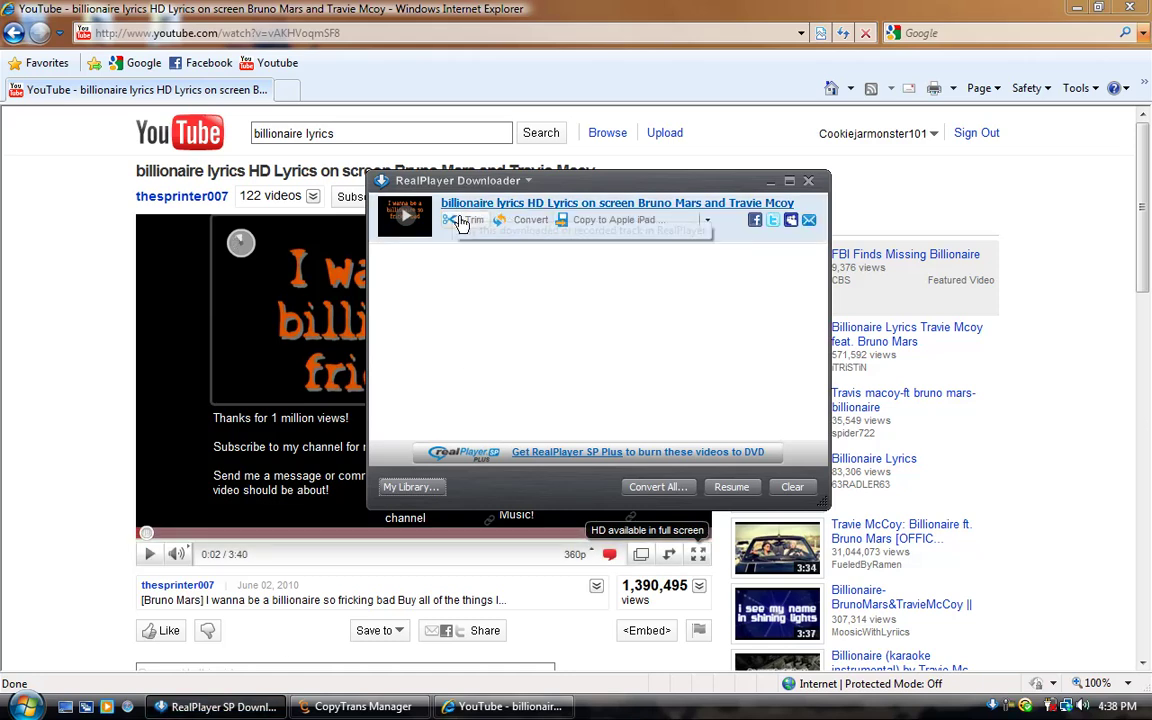
left_click(595, 222)
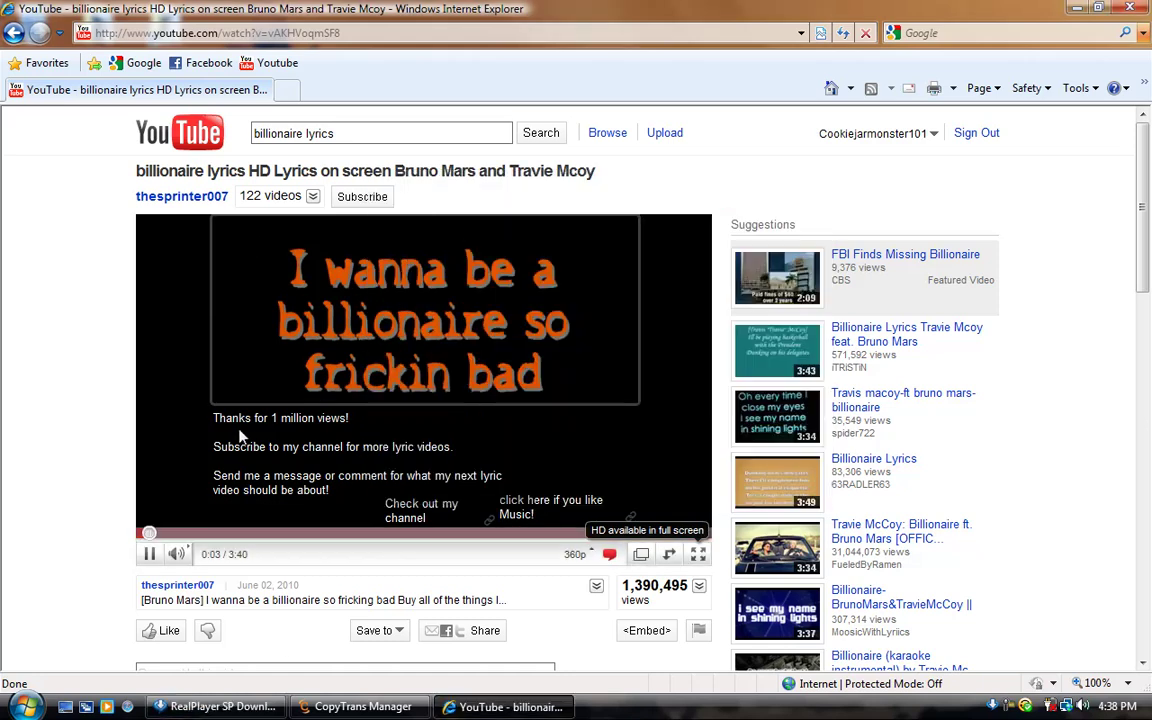
left_click(350, 708)
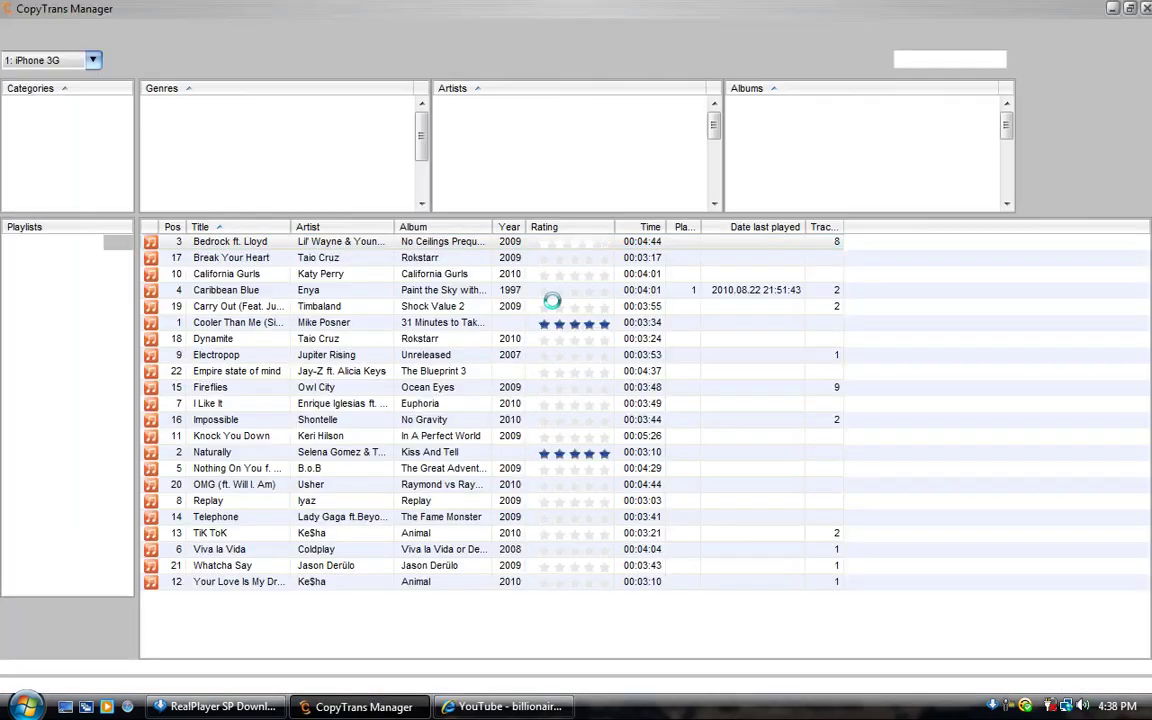
mouse_move(538, 212)
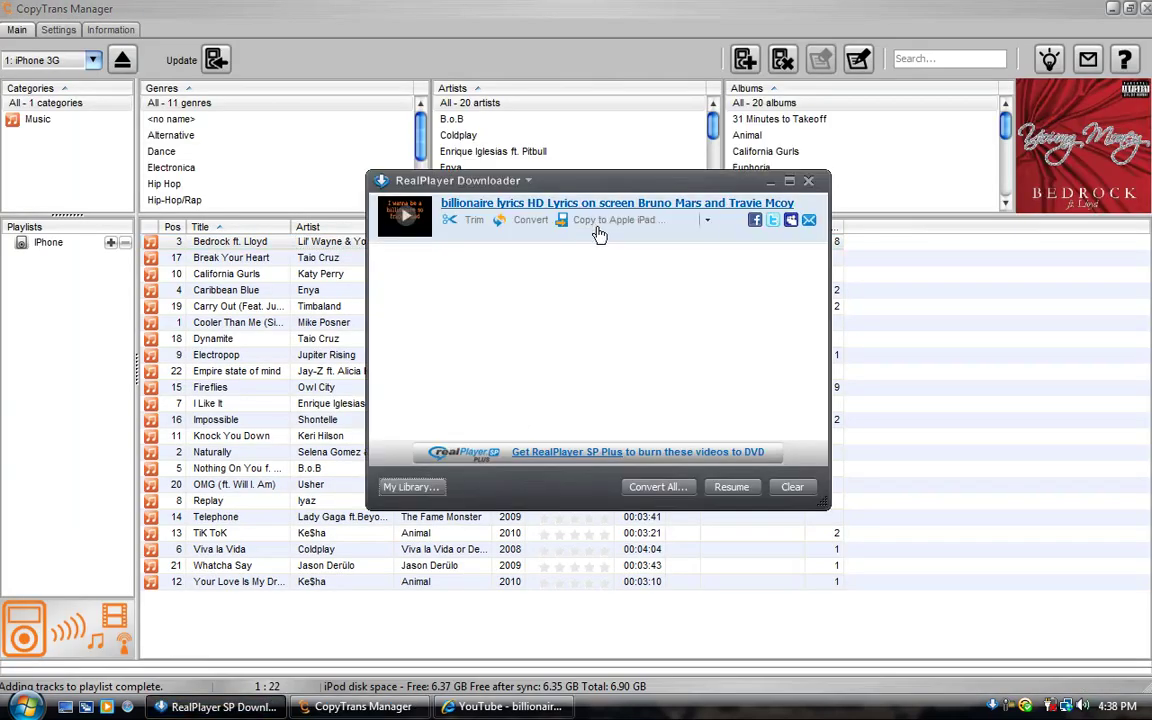
left_click(708, 221)
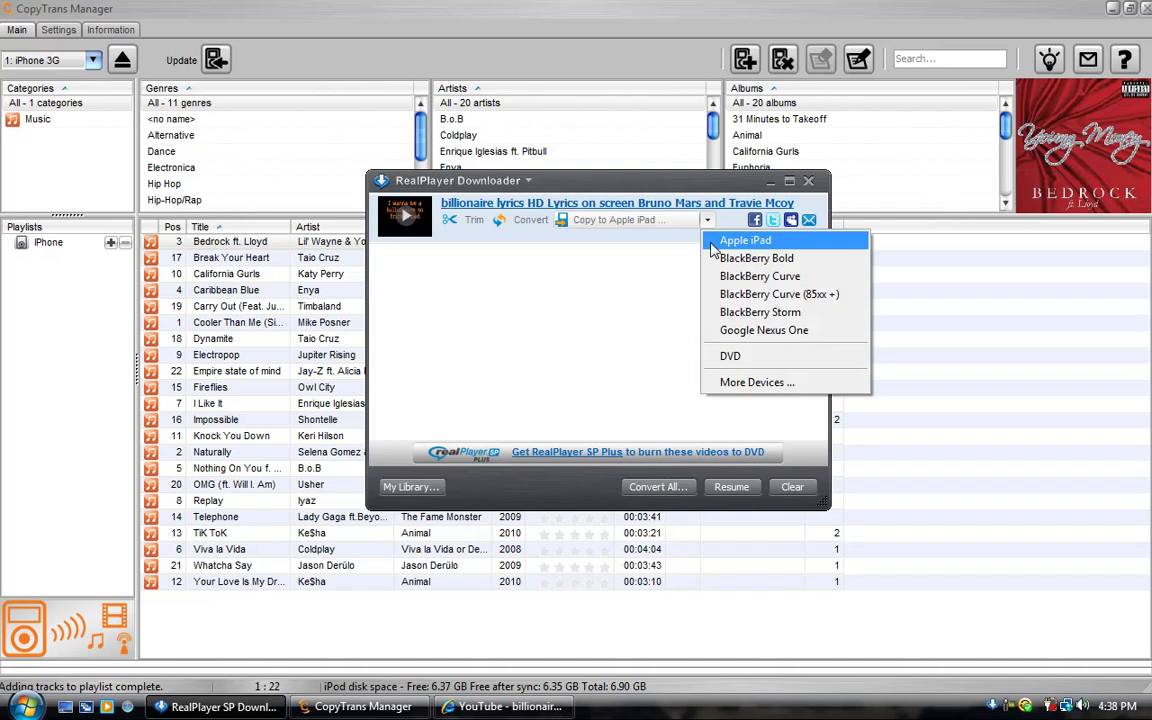
left_click(753, 385)
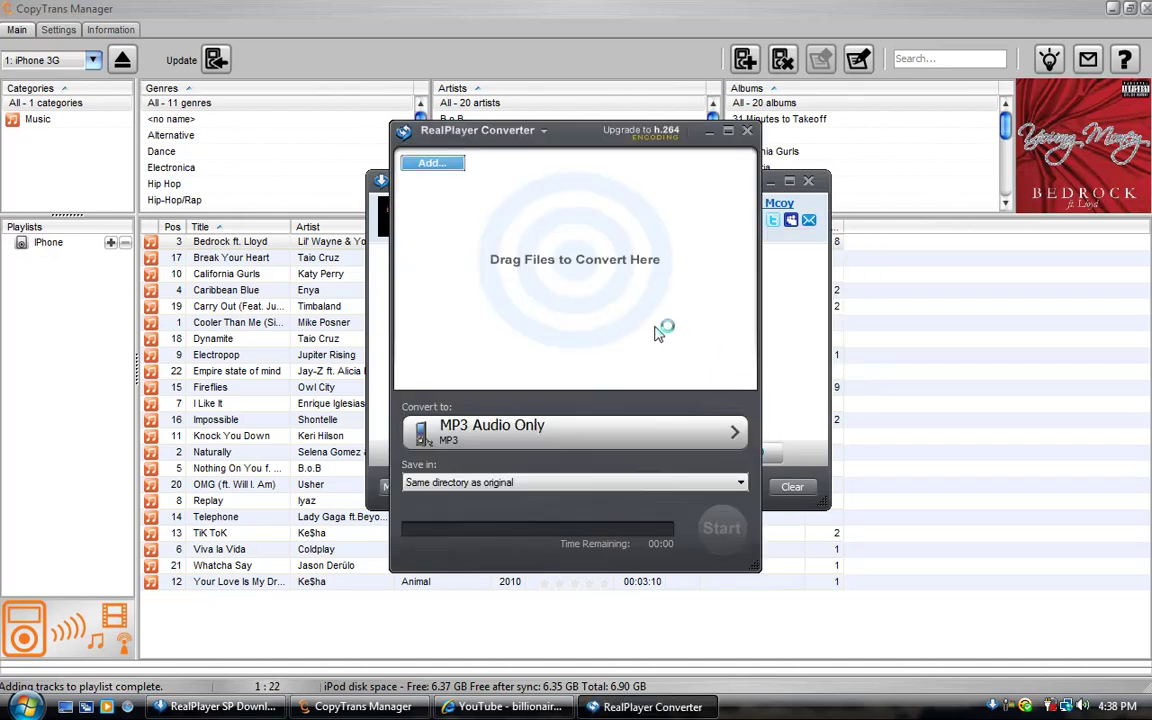
left_click(615, 428)
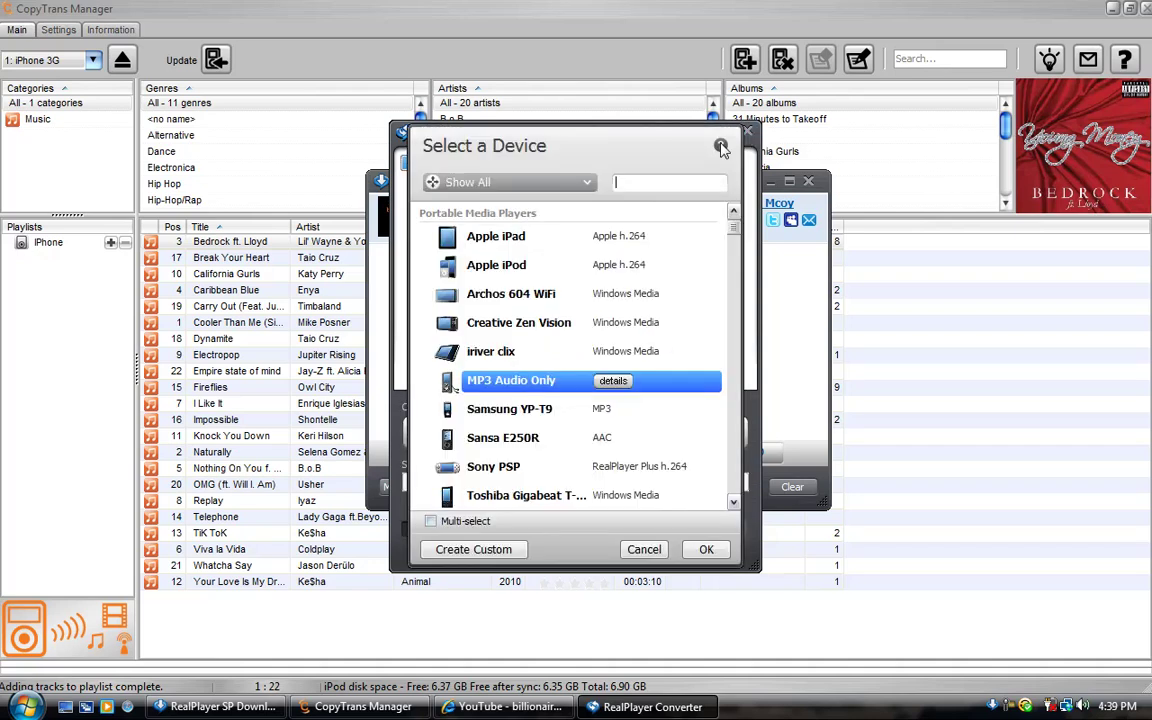
left_click(644, 549)
left_click(676, 124)
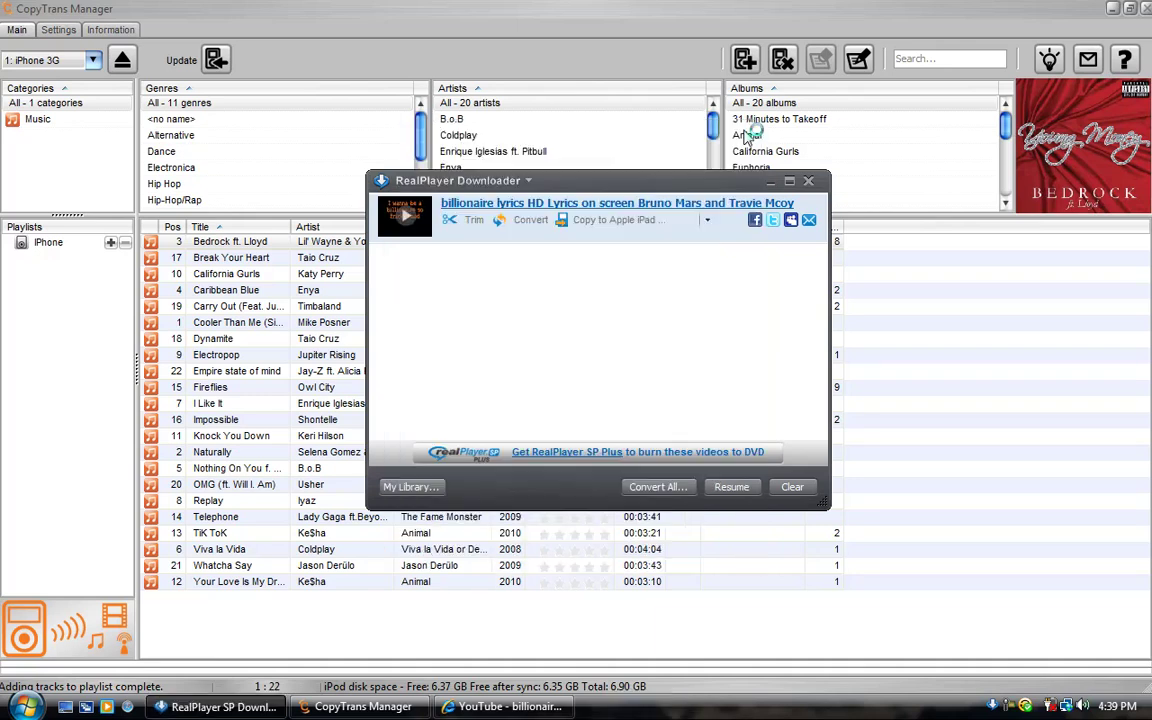
Convert the downloaded billionaire lyrics video to MP3 Audio Only and close RealPlayer Converter and RealPlayer Downloader
mouse_move(480, 225)
left_click(516, 226)
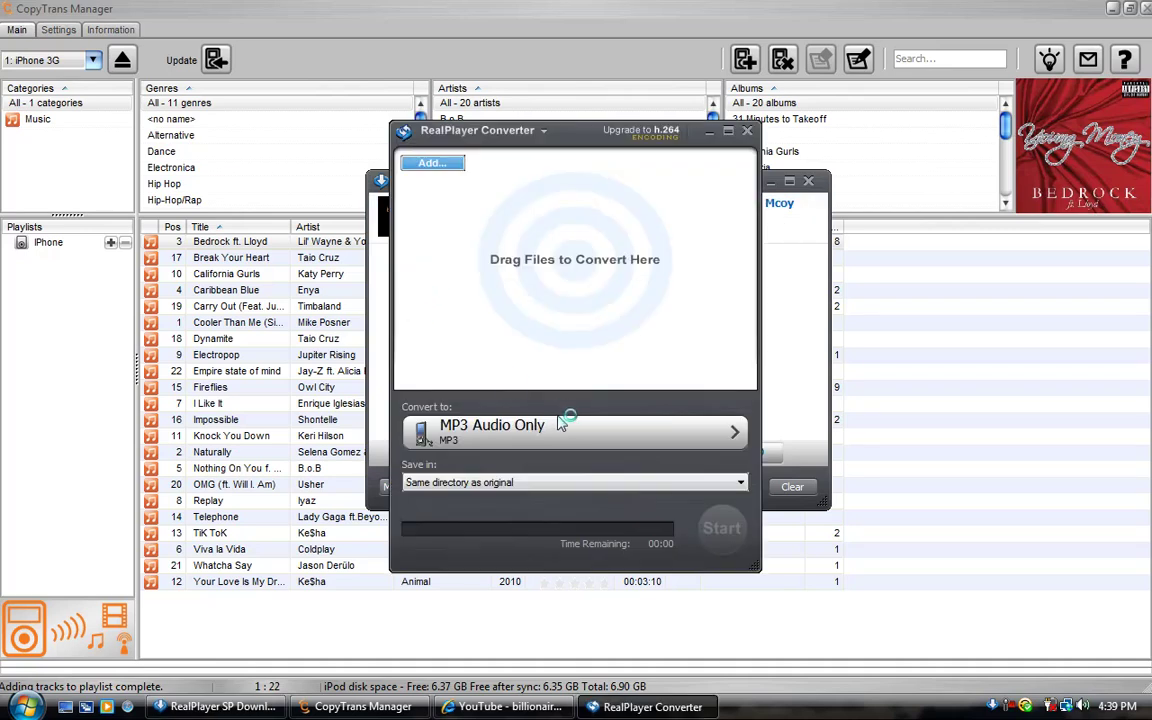
left_click(533, 440)
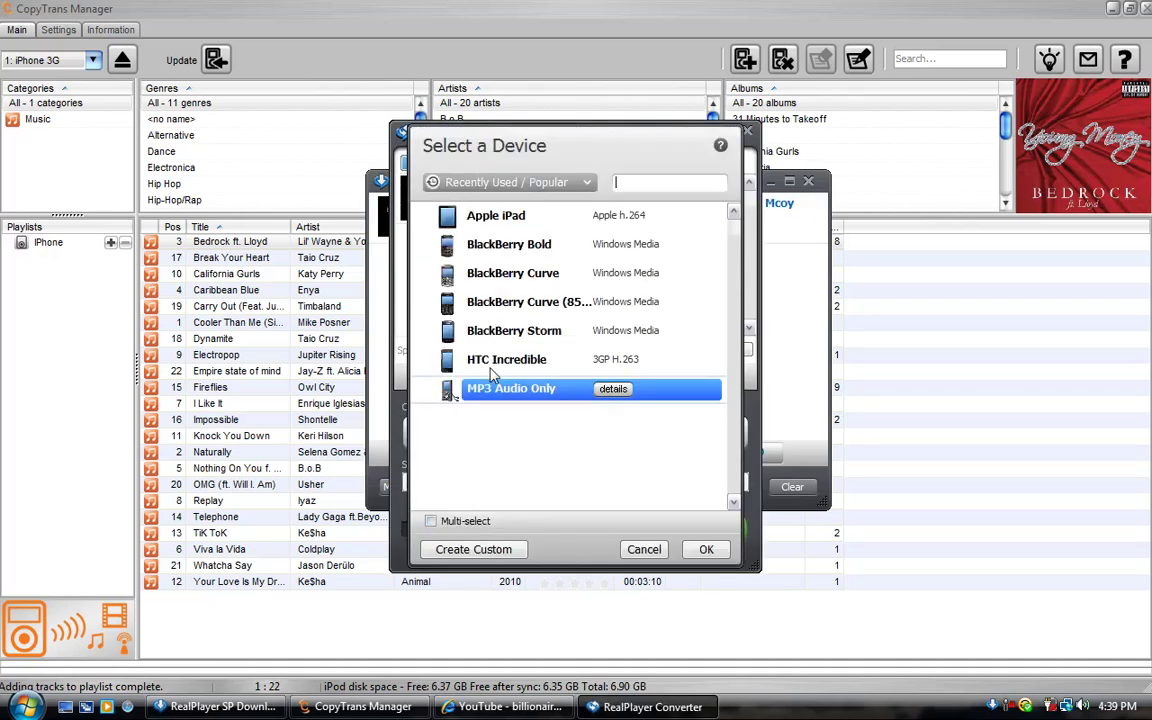
left_click(702, 550)
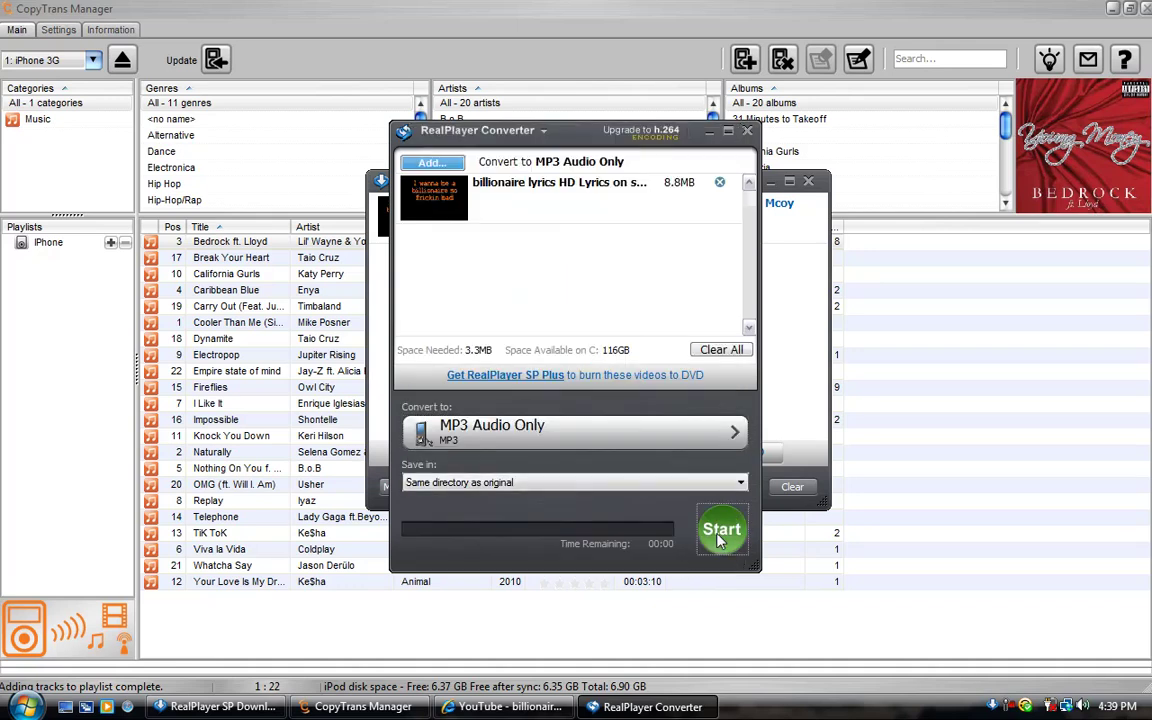
left_click(720, 536)
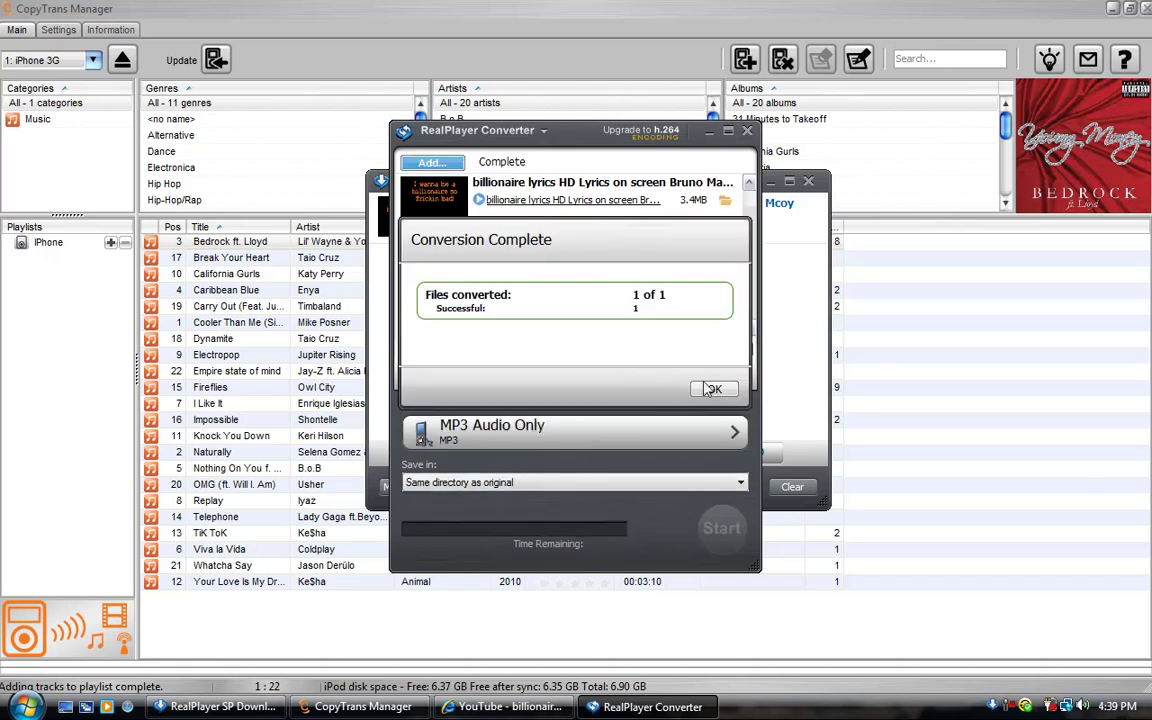
left_click(748, 131)
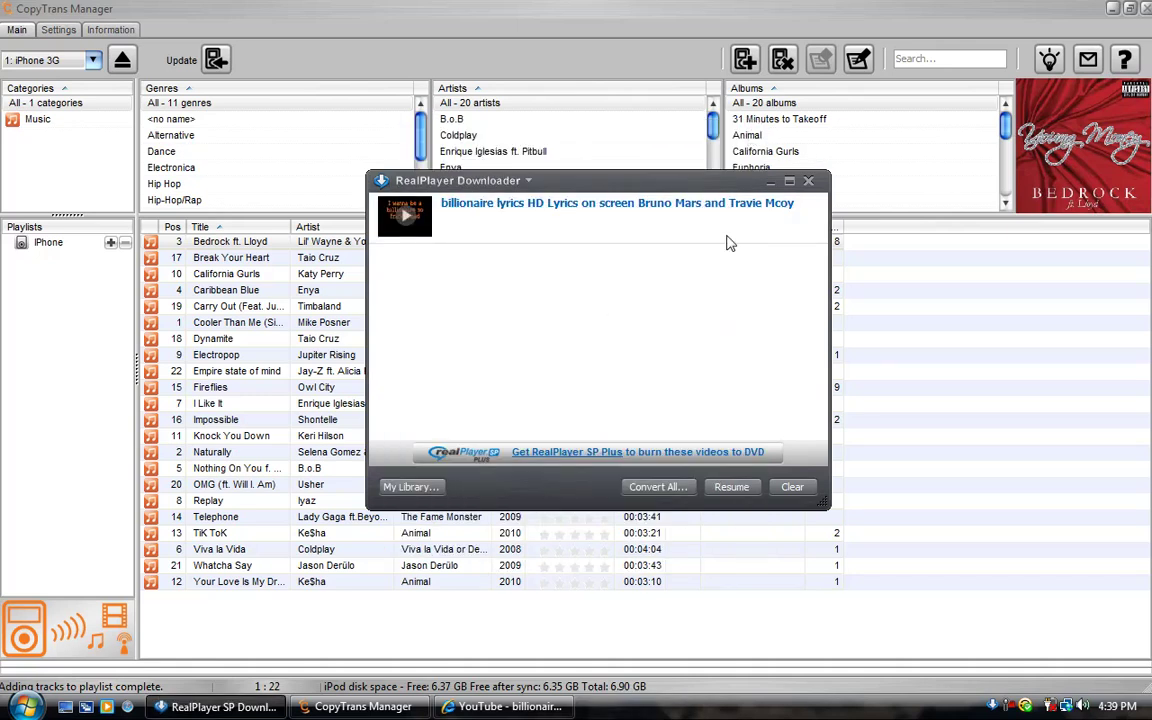
left_click(809, 182)
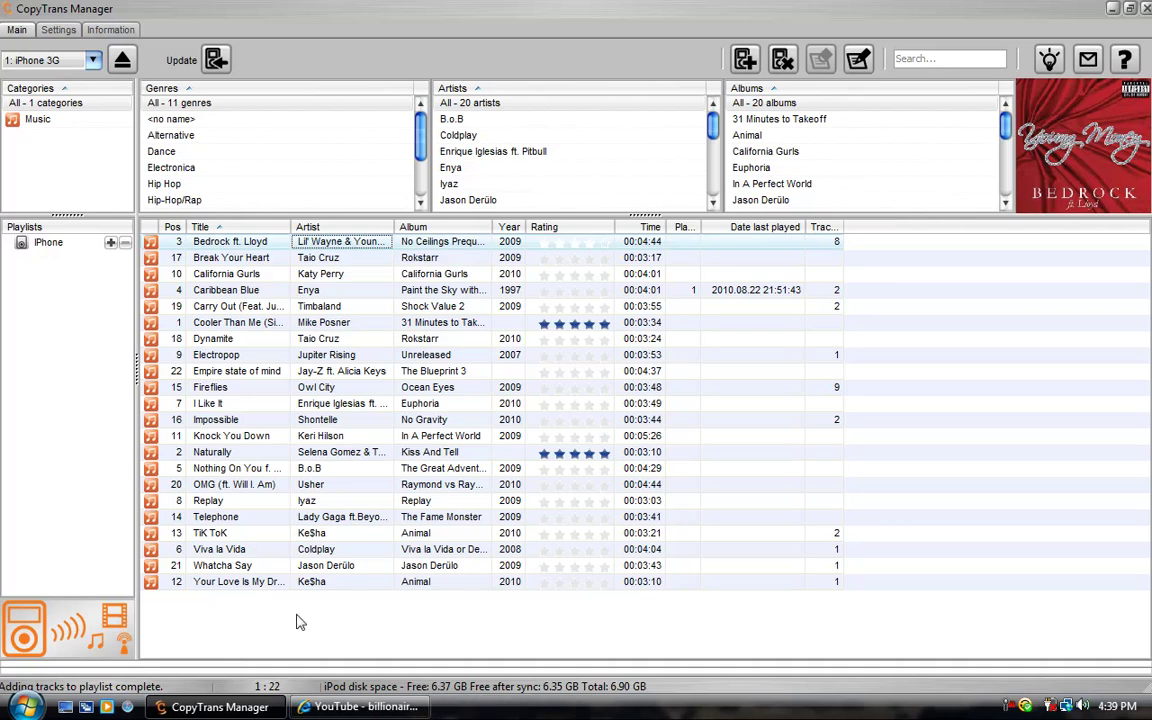
Add the converted billionaire lyrics audio file from the RealPlayer Downloads folder in Videos to the iPhone track list
left_click(743, 60)
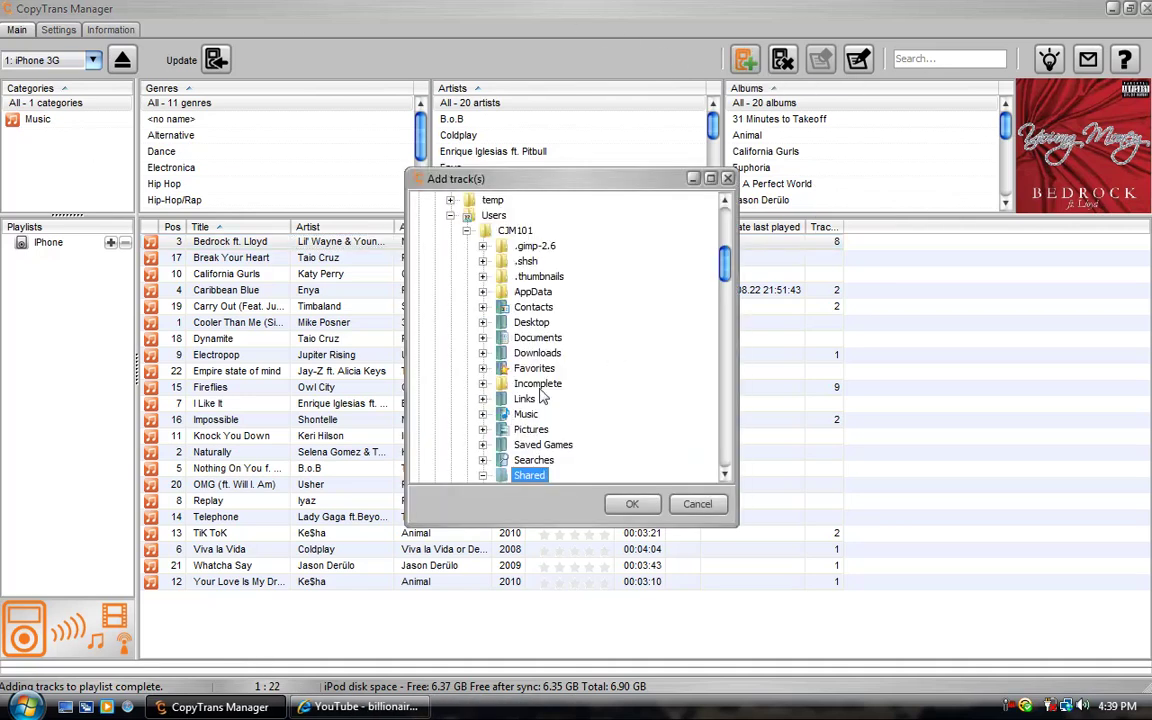
scroll(530, 395, "down", 4)
scroll(510, 388, "up", 2)
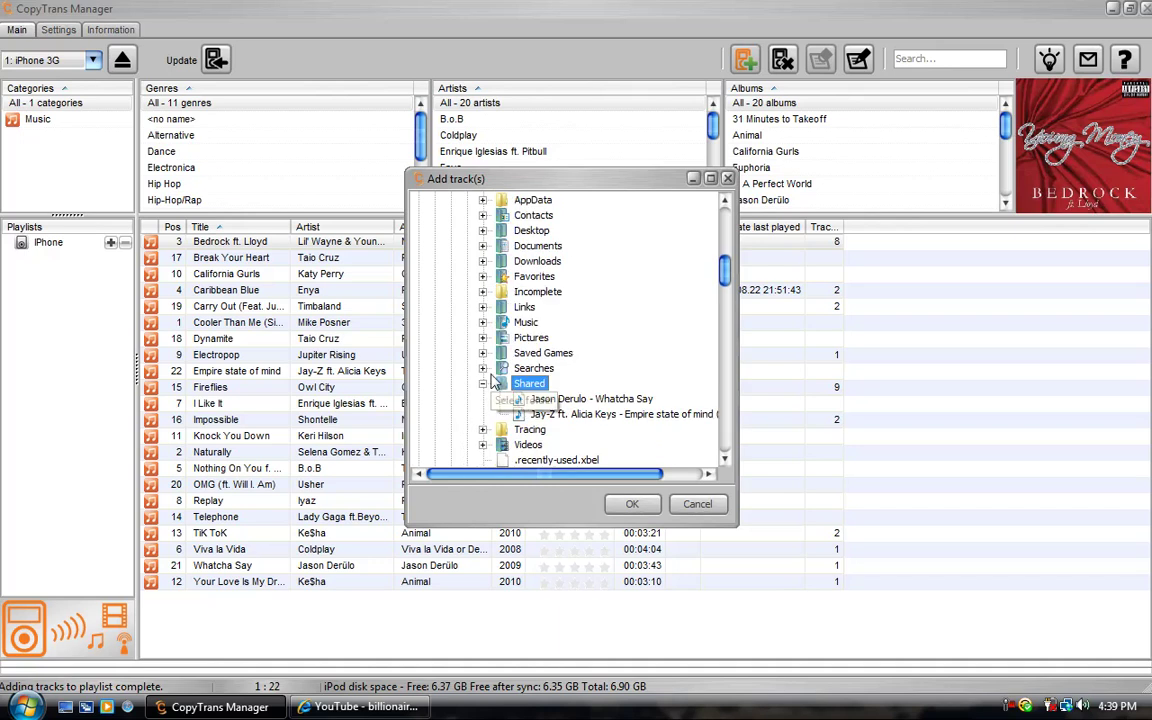
scroll(492, 383, "down", 3)
left_click(483, 307)
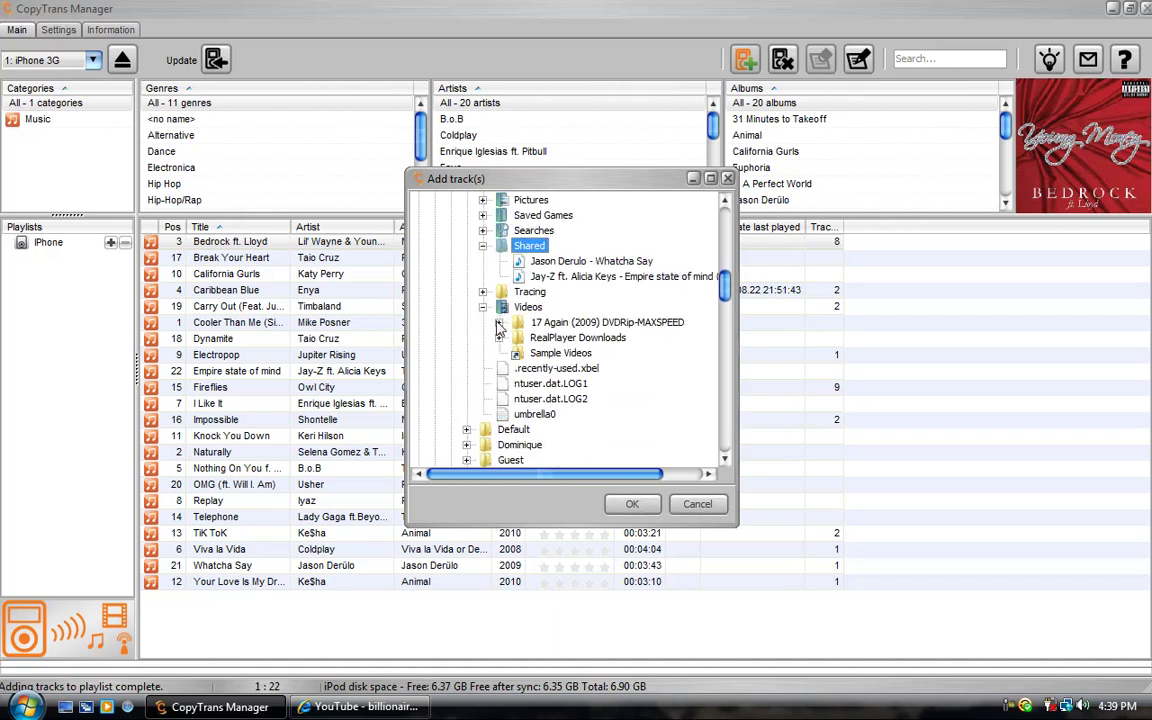
left_click(499, 338)
left_click(560, 369)
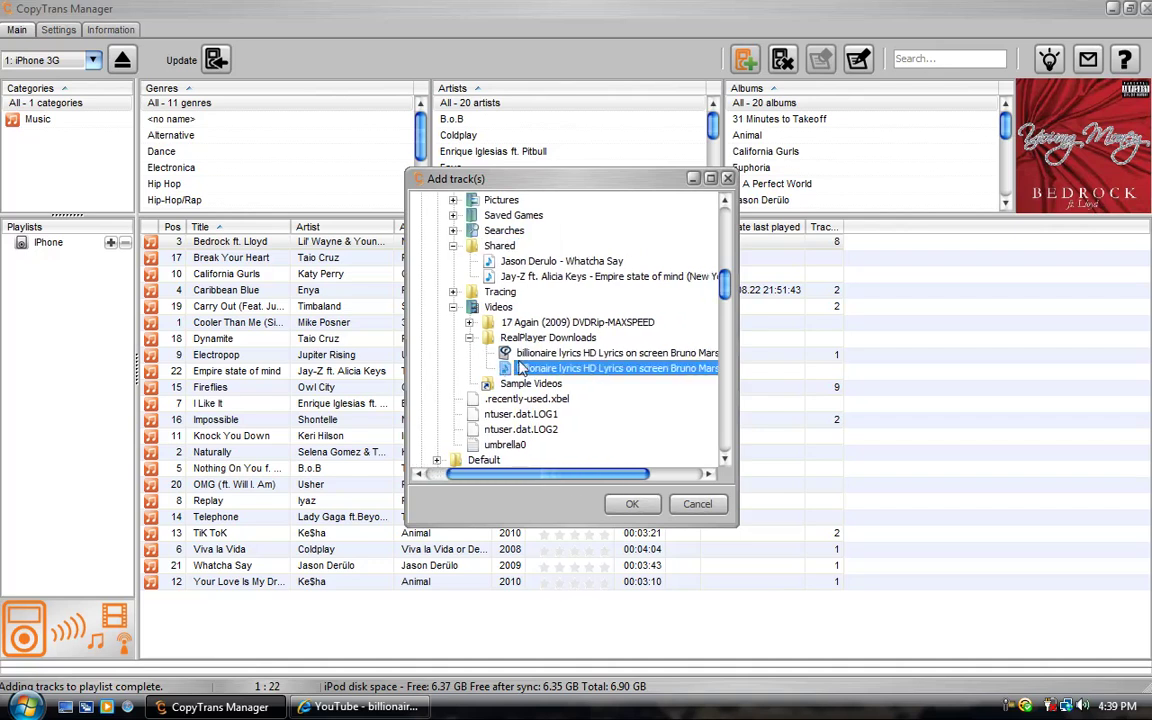
left_click(632, 503)
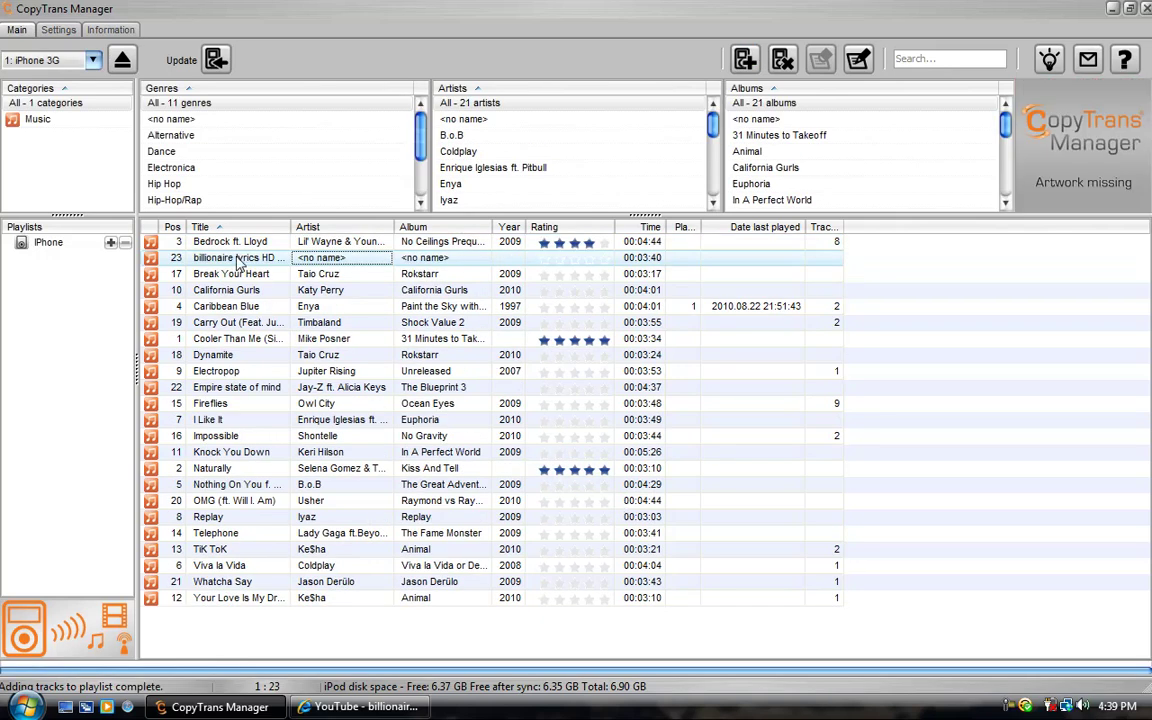
Tag the added billionaire lyrics track with the title "Billionaire" and the artist "Bruno Mars and Travis M" and apply the tags
right_click(240, 262)
left_click(255, 285)
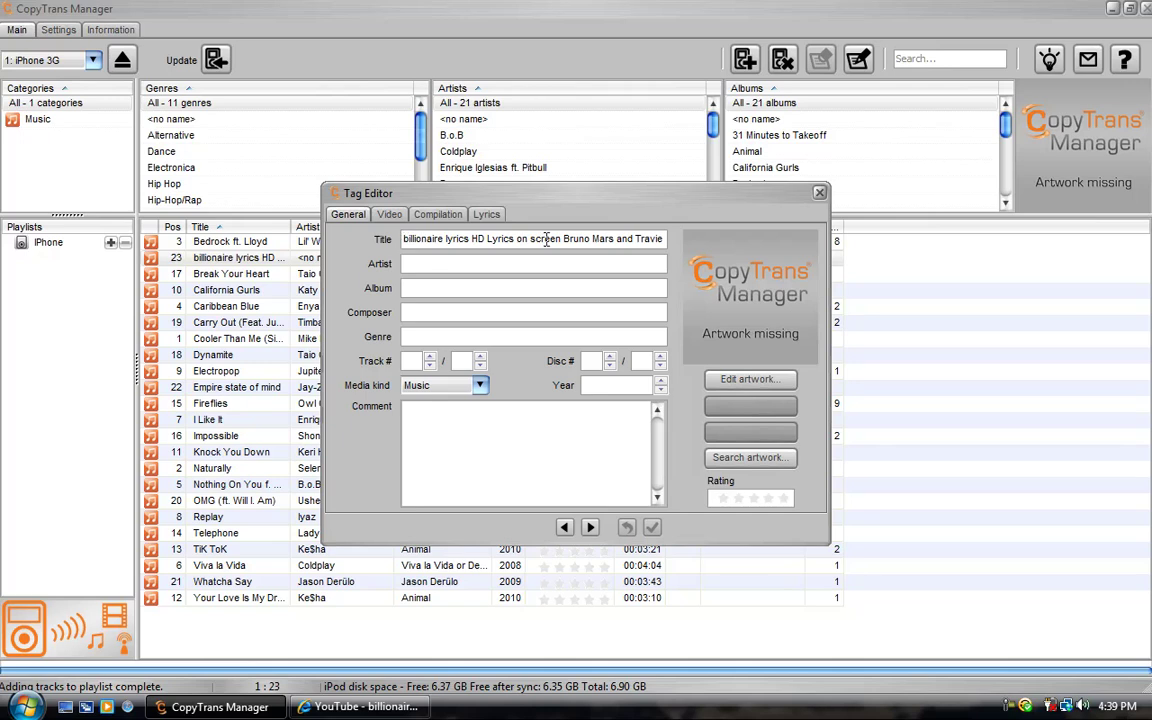
left_click_drag(662, 239, 231, 252)
type("Mcoy")
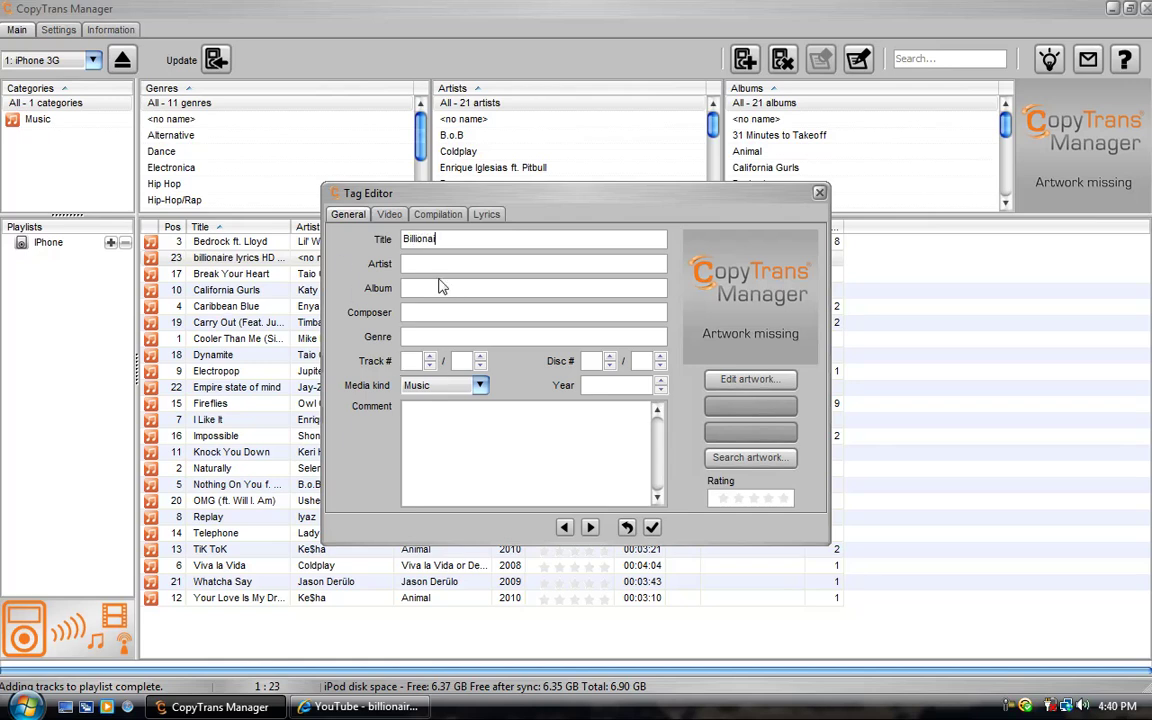
type("re")
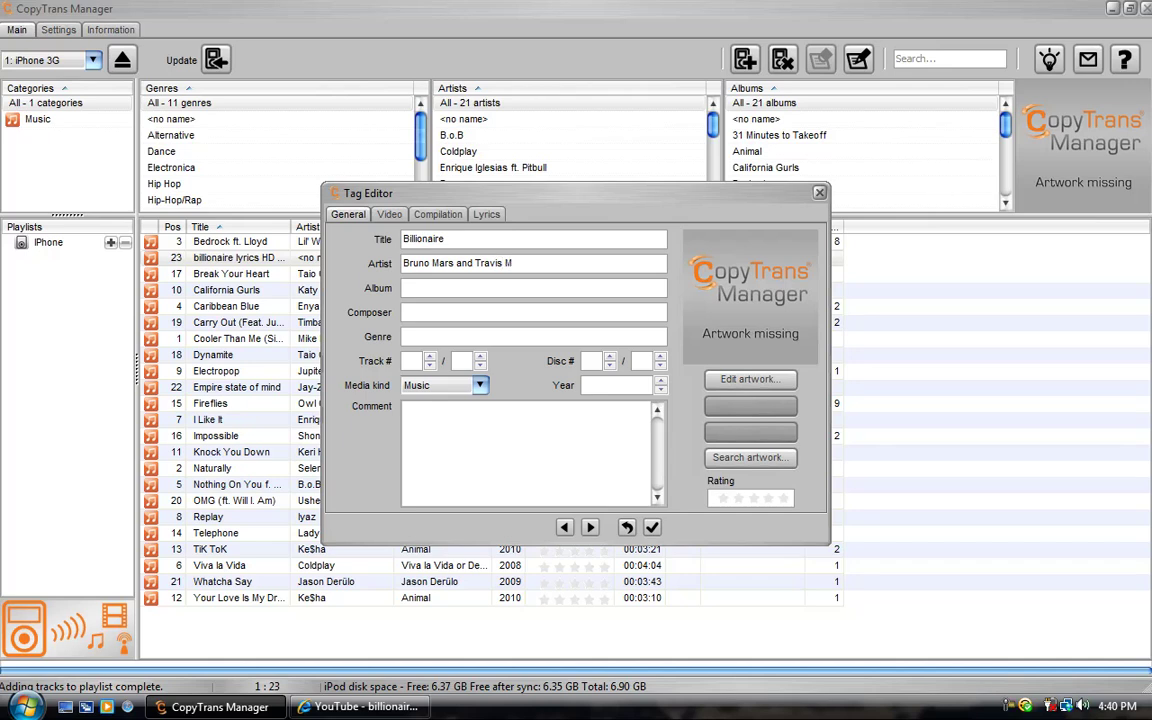
left_click(651, 528)
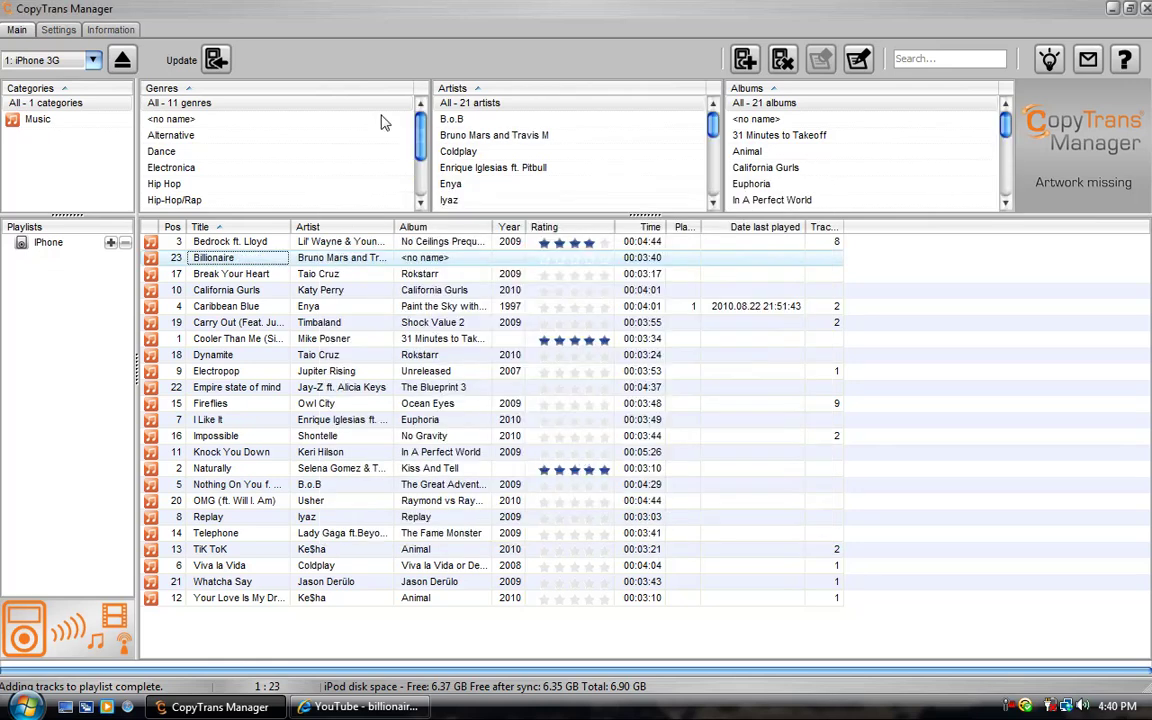
Delete the "Billionaire" track from the iPhone and confirm the deletion
left_click(215, 61)
right_click(313, 260)
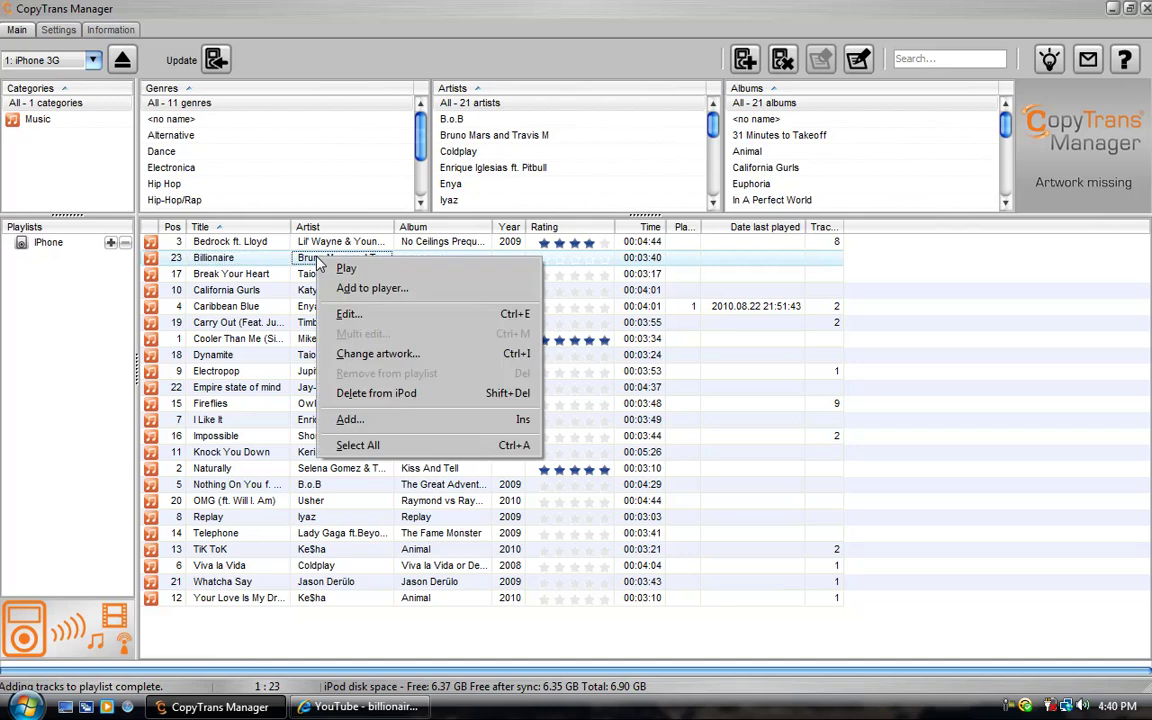
left_click(371, 395)
left_click(543, 368)
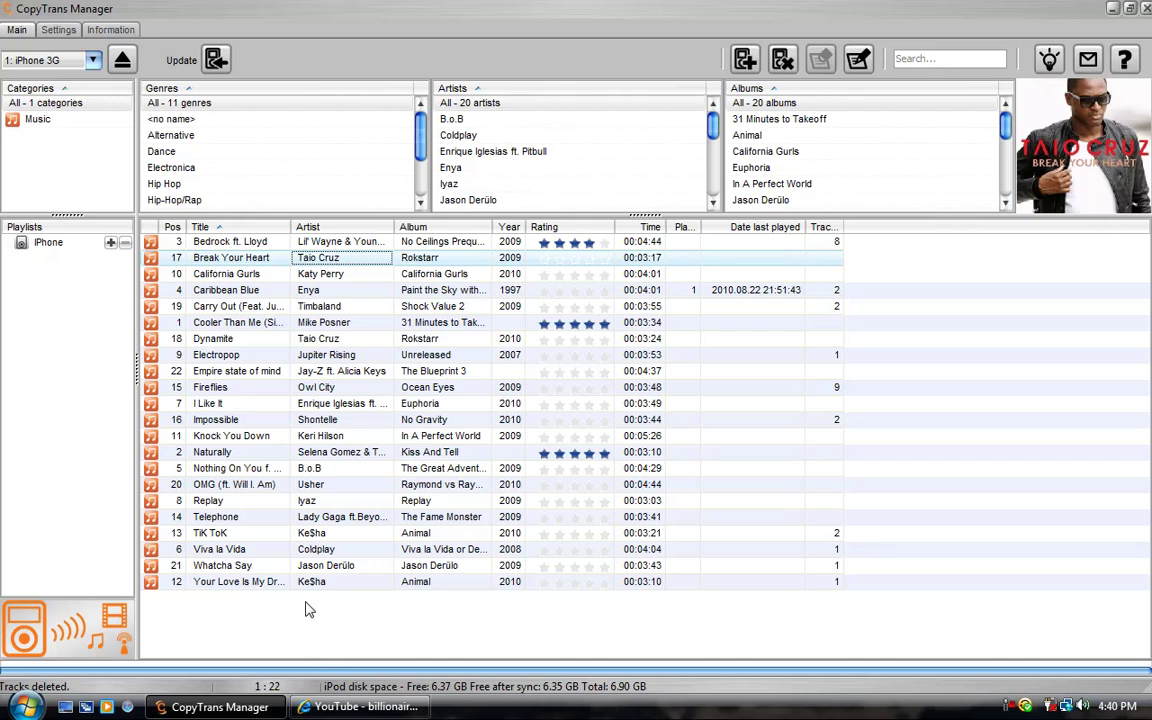
Switch to Internet Explorer and go to mp3rocket.com
left_click(360, 707)
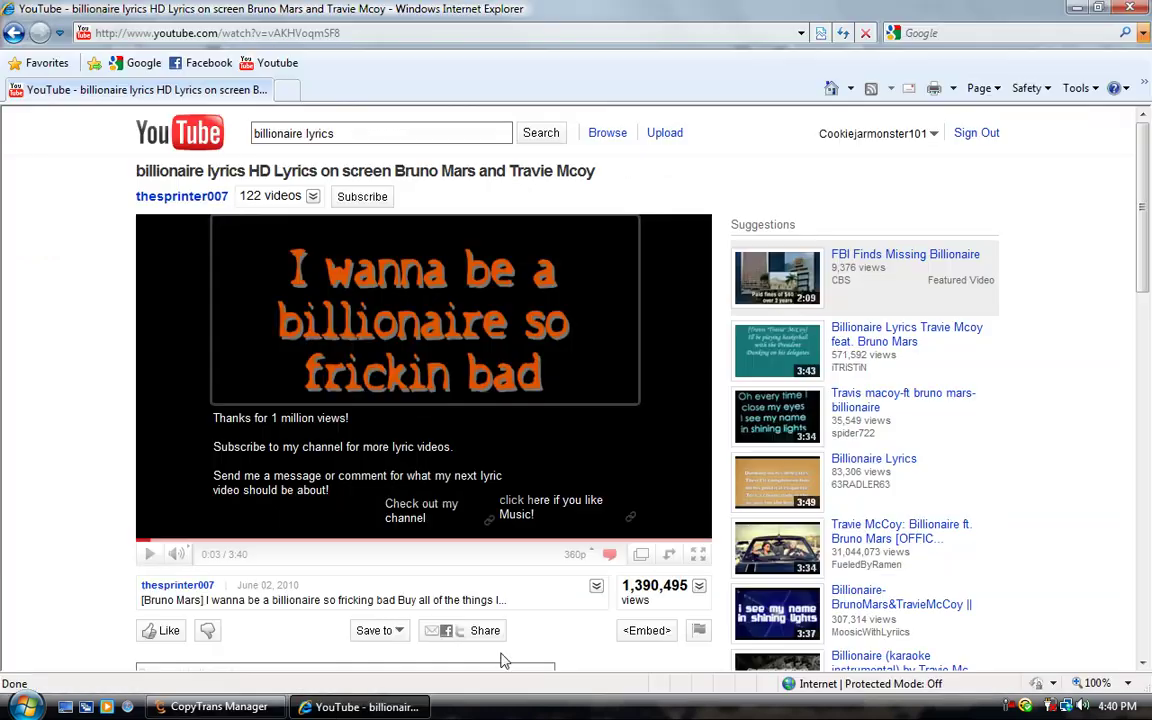
left_click(642, 37)
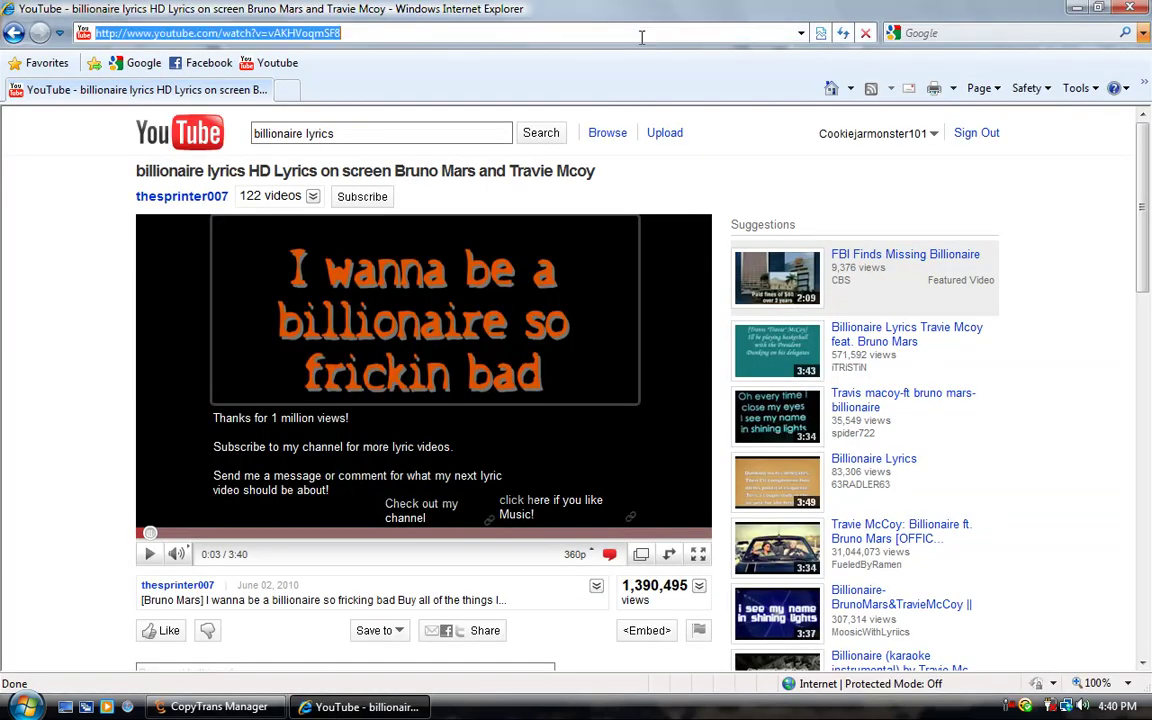
type("mp3rocket")
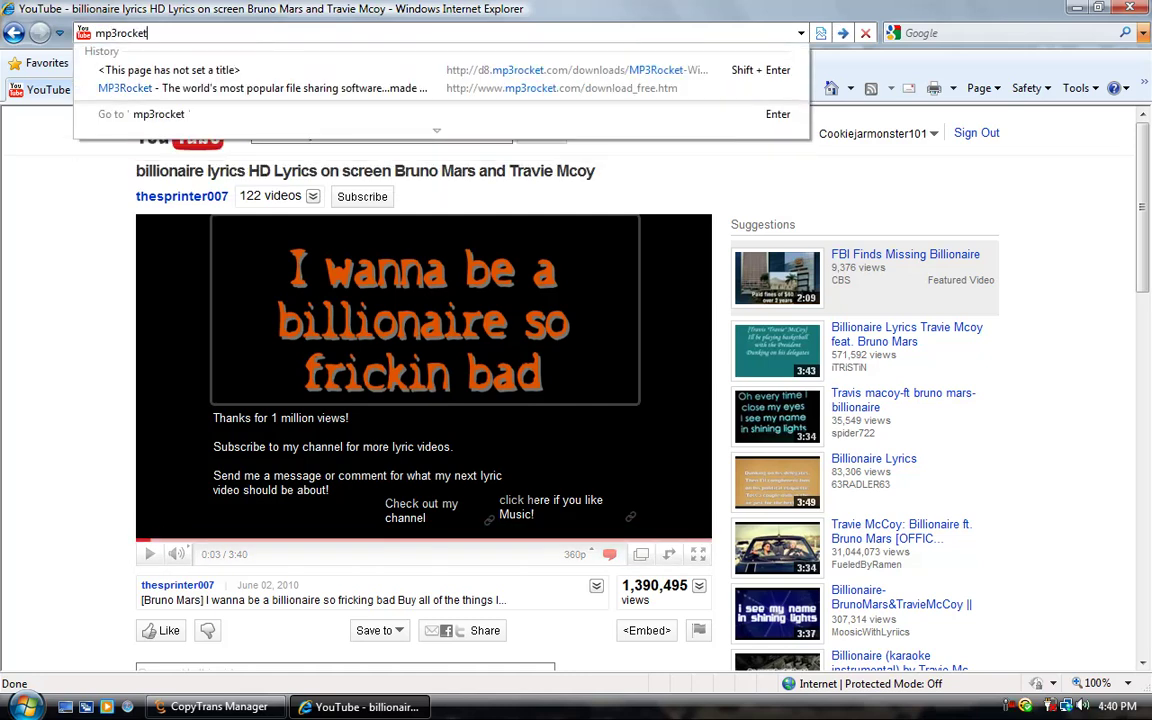
type(".com")
key("Return")
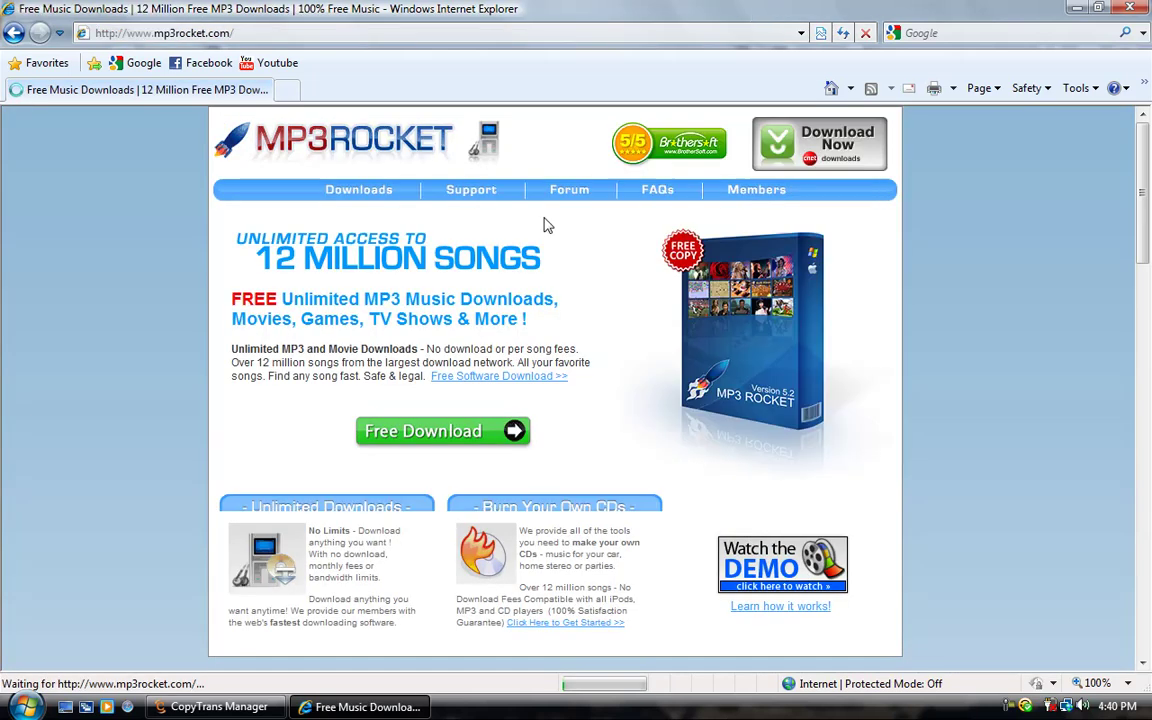
Request the free Basic download of MP3 Rocket, cancel the file download and close the browser
left_click(478, 436)
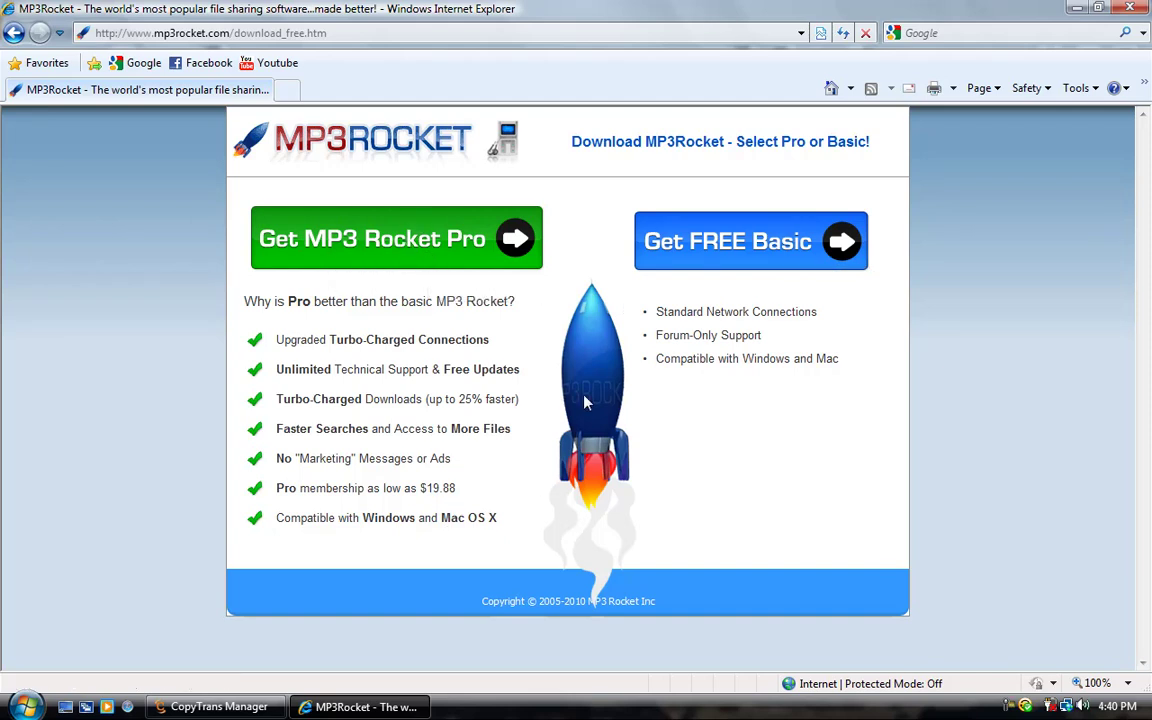
left_click(758, 243)
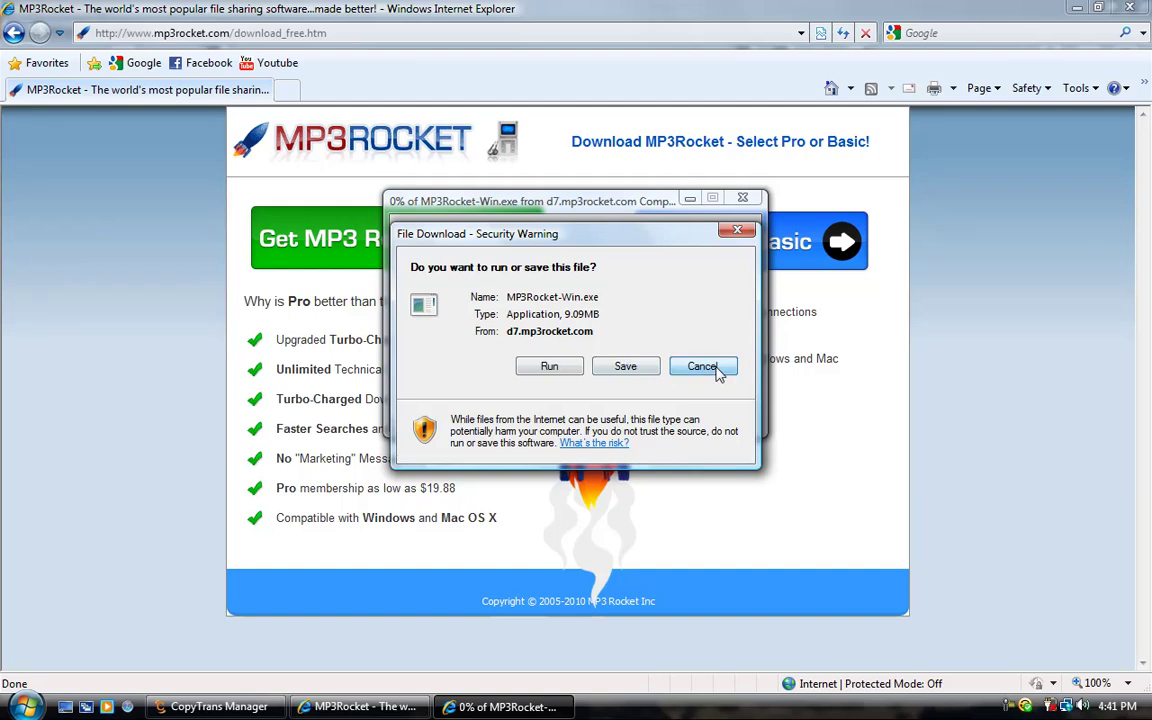
left_click(686, 366)
left_click(1140, 8)
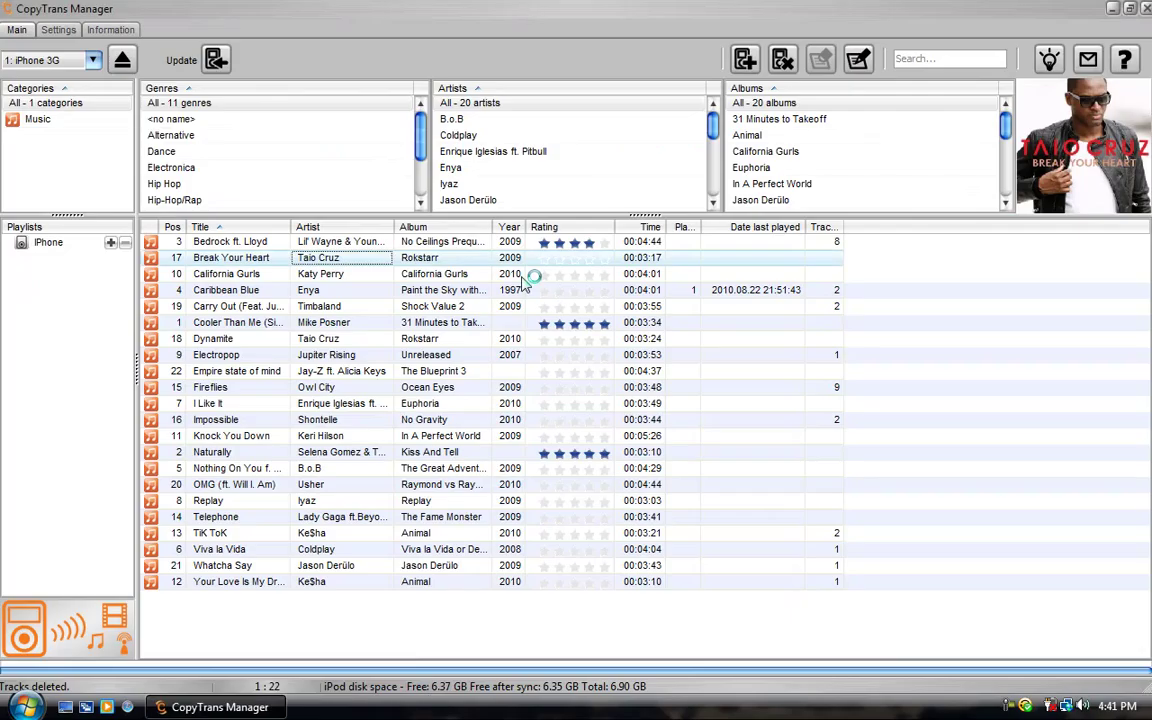
Minimize CopyTrans Manager, launch MP3 Rocket from the desktop and postpone the upgrade to PRO
left_click(1111, 9)
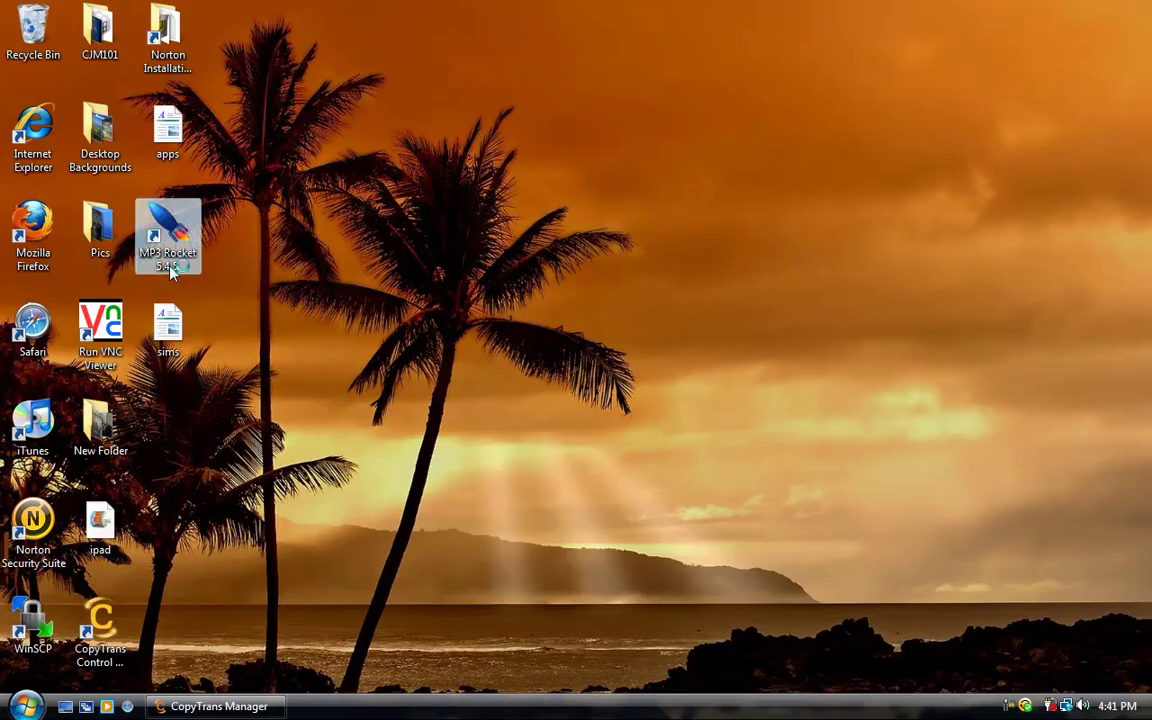
left_click(210, 706)
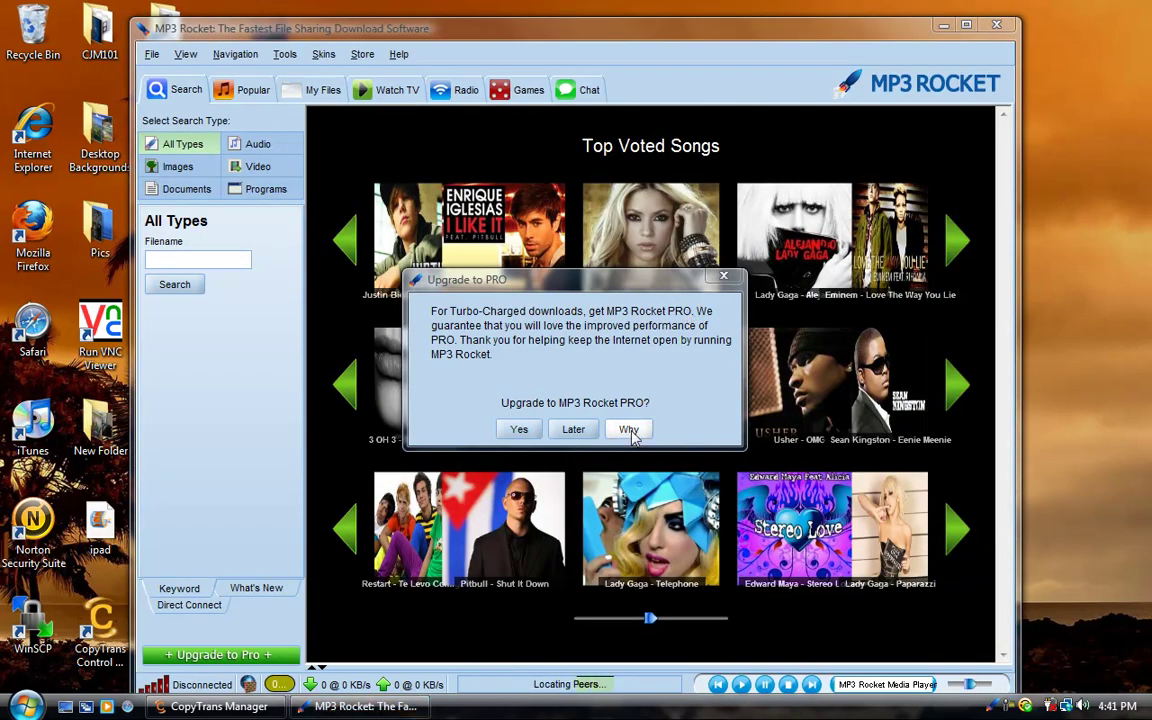
left_click(573, 429)
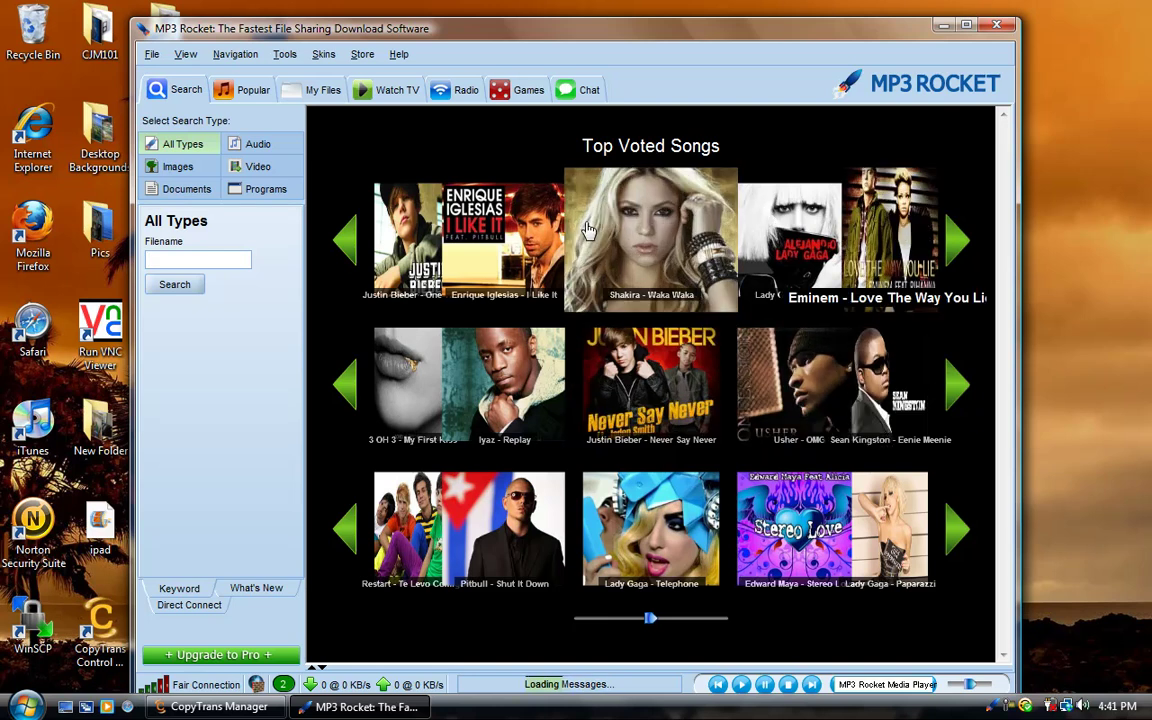
Search MP3 Rocket for audio files with the title "billionaire"
left_click(945, 236)
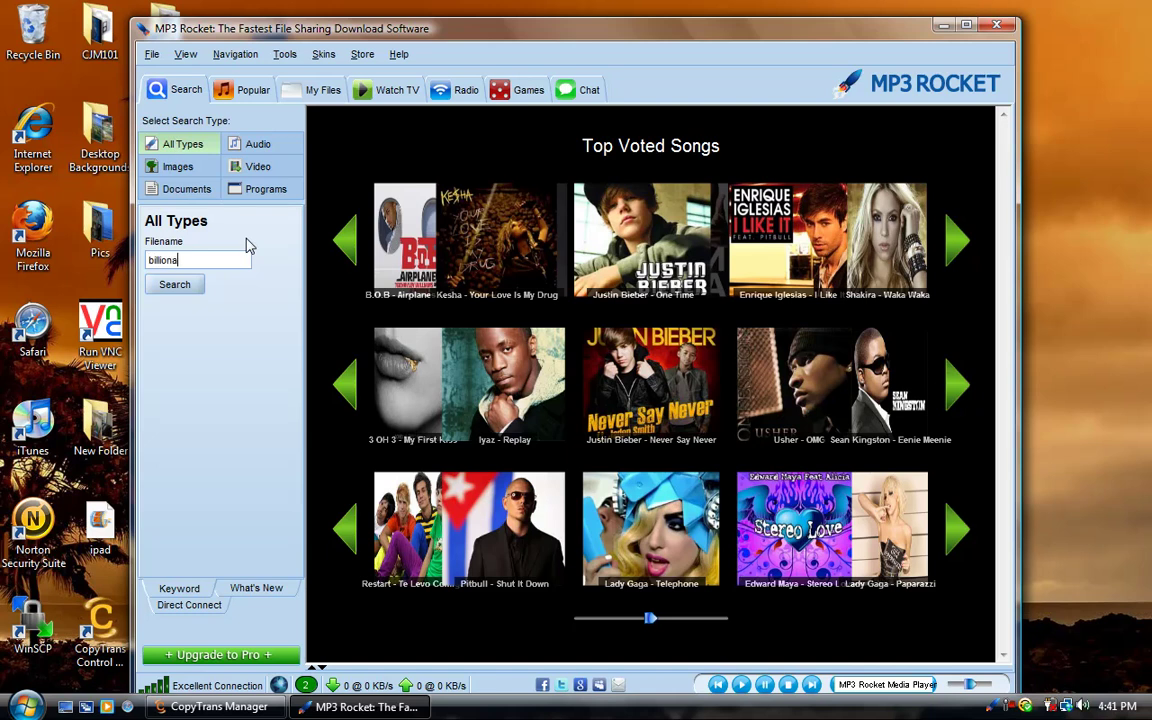
left_click(232, 143)
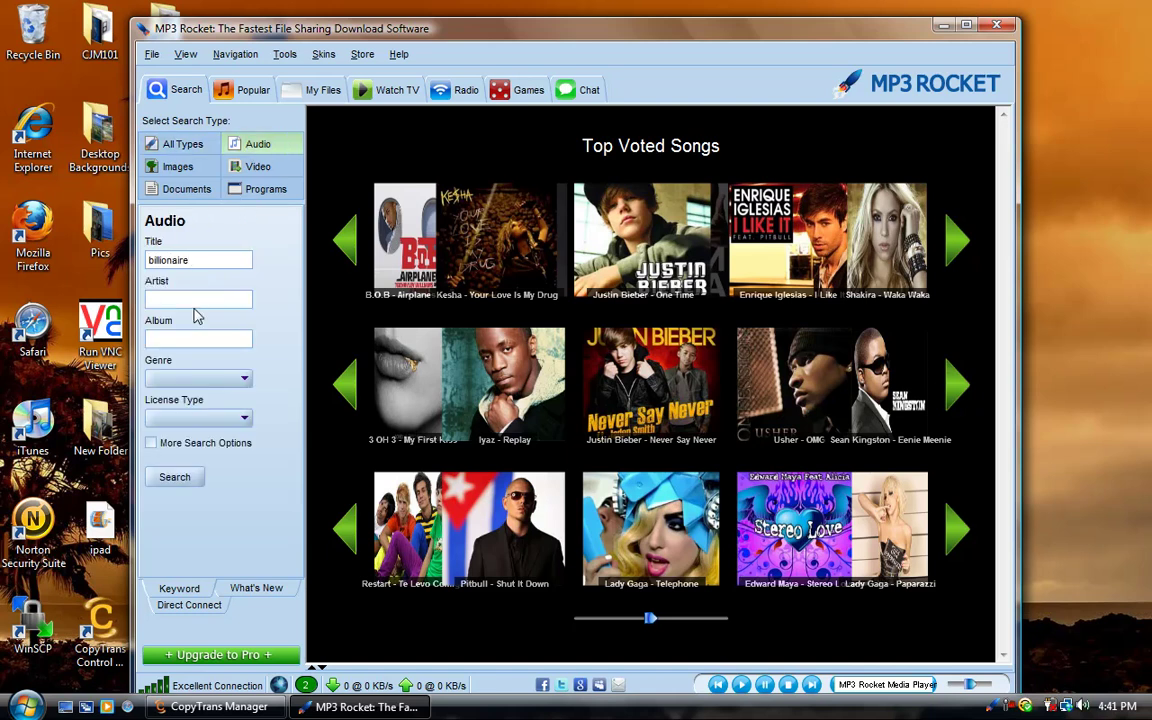
left_click(186, 480)
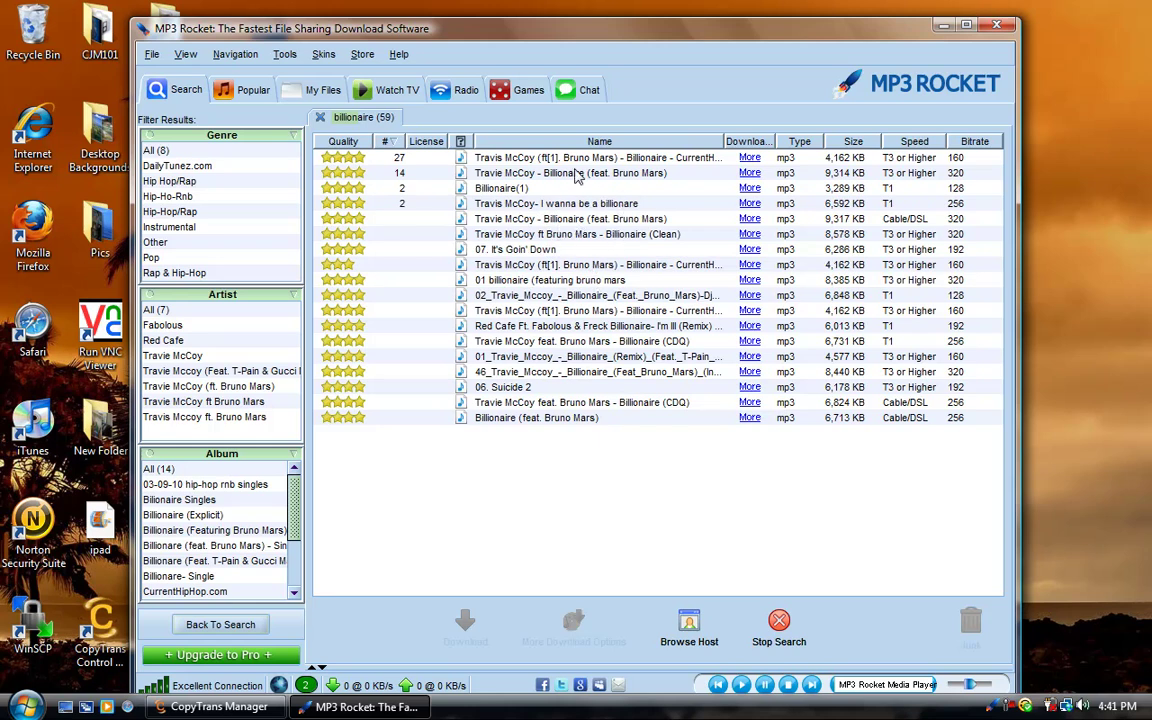
Download the 4,162 KB mp3 "Travis McCoy (ft[1]. Bruno Mars) - Billionaire" from the search results, after trying the 9,317 KB version
left_click(614, 222)
double_click(556, 218)
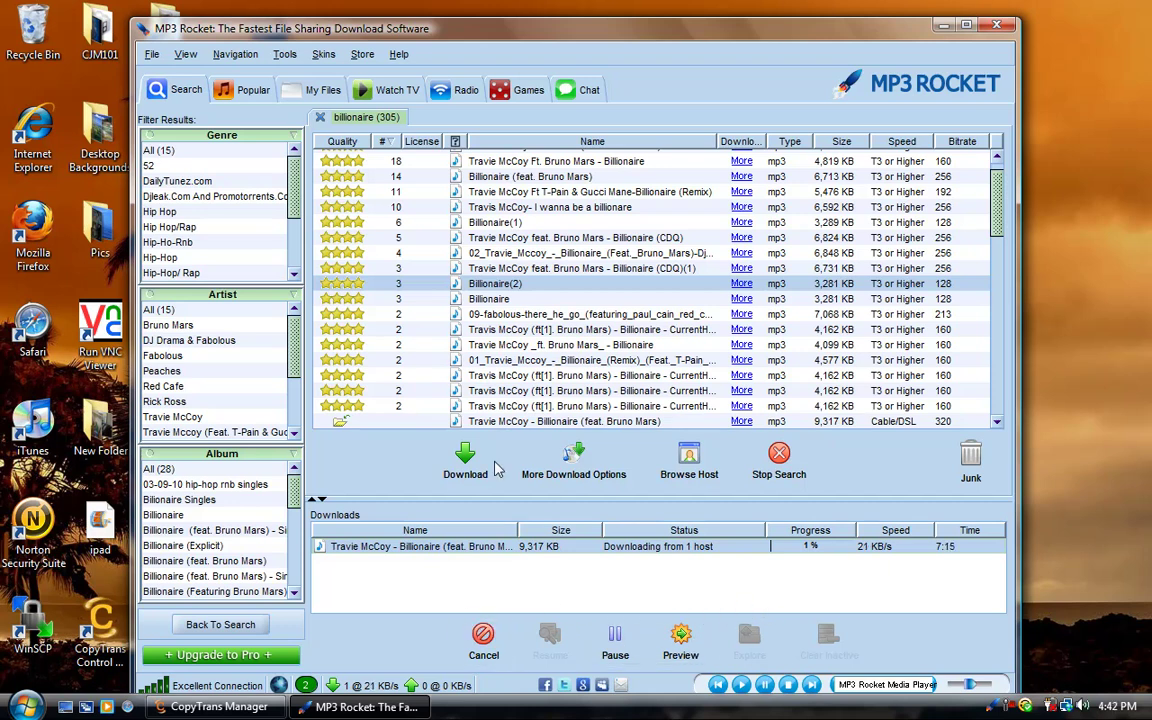
left_click(184, 92)
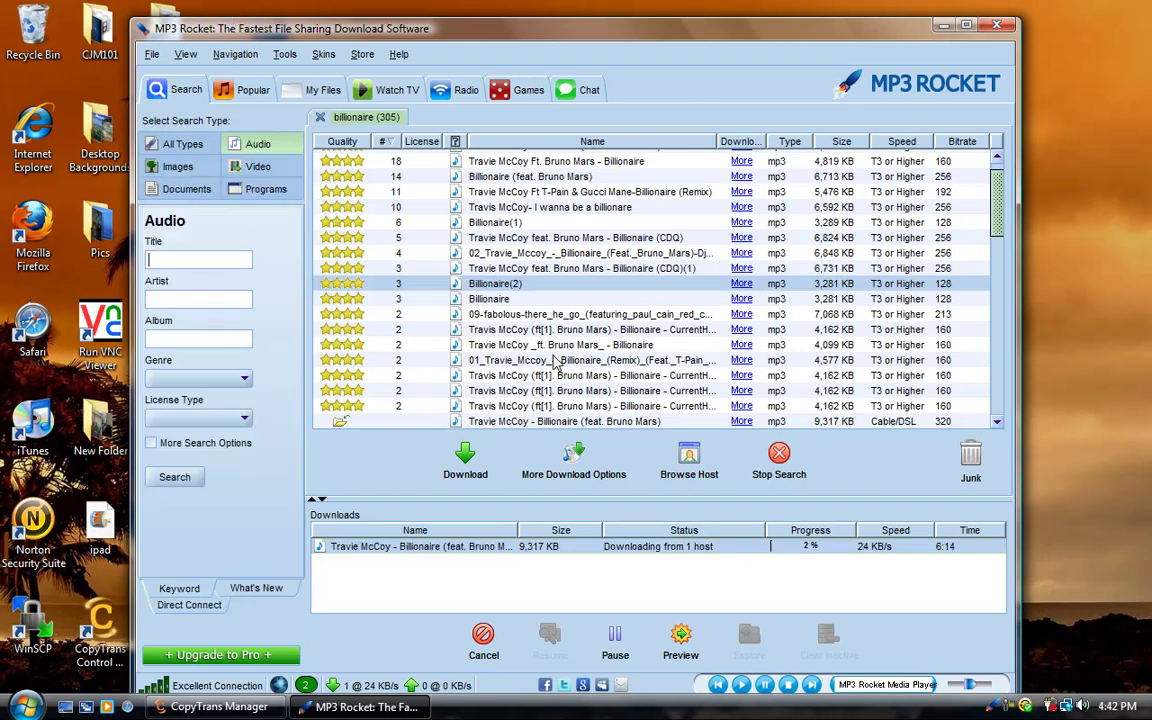
double_click(505, 329)
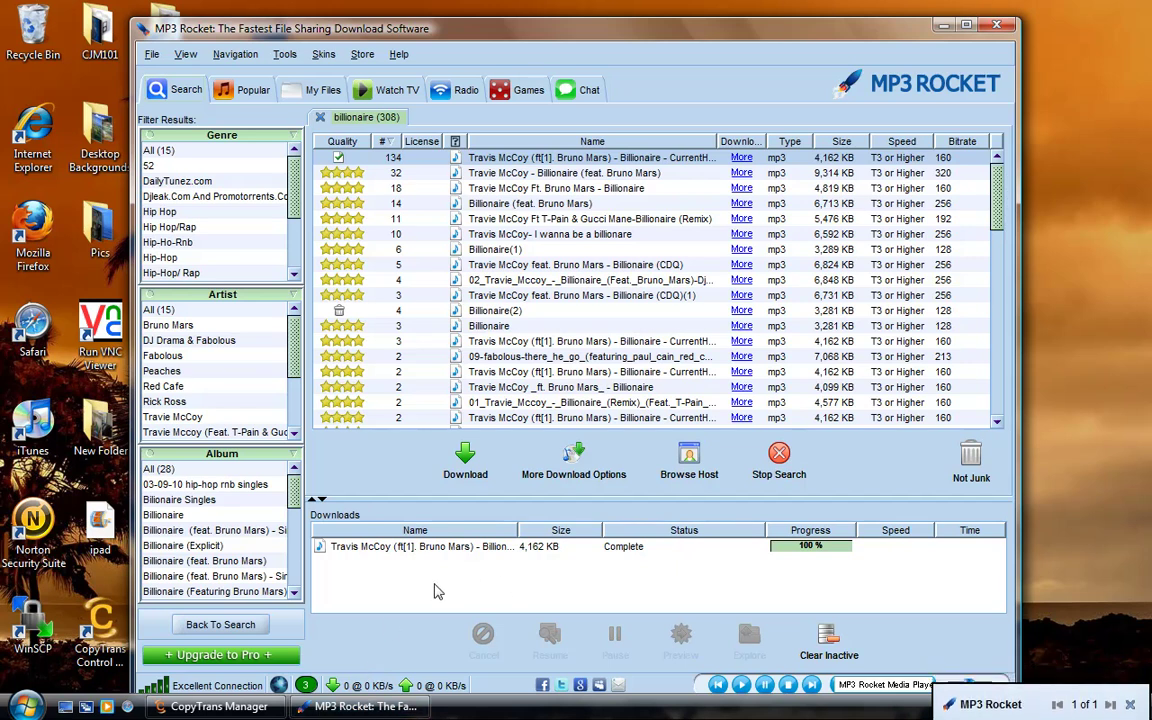
Switch to CopyTrans Manager and add all three songs in the Shared folder, including the Travis McCoy "Billionaire" download, to the iPhone
left_click(219, 706)
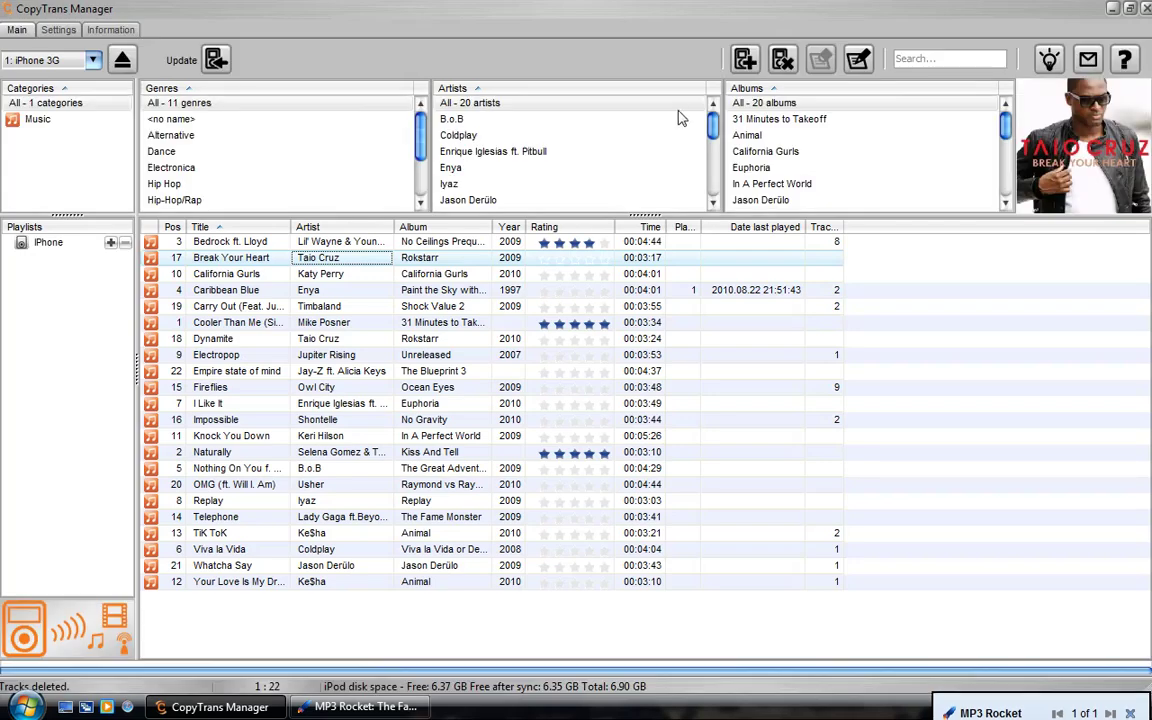
left_click(745, 59)
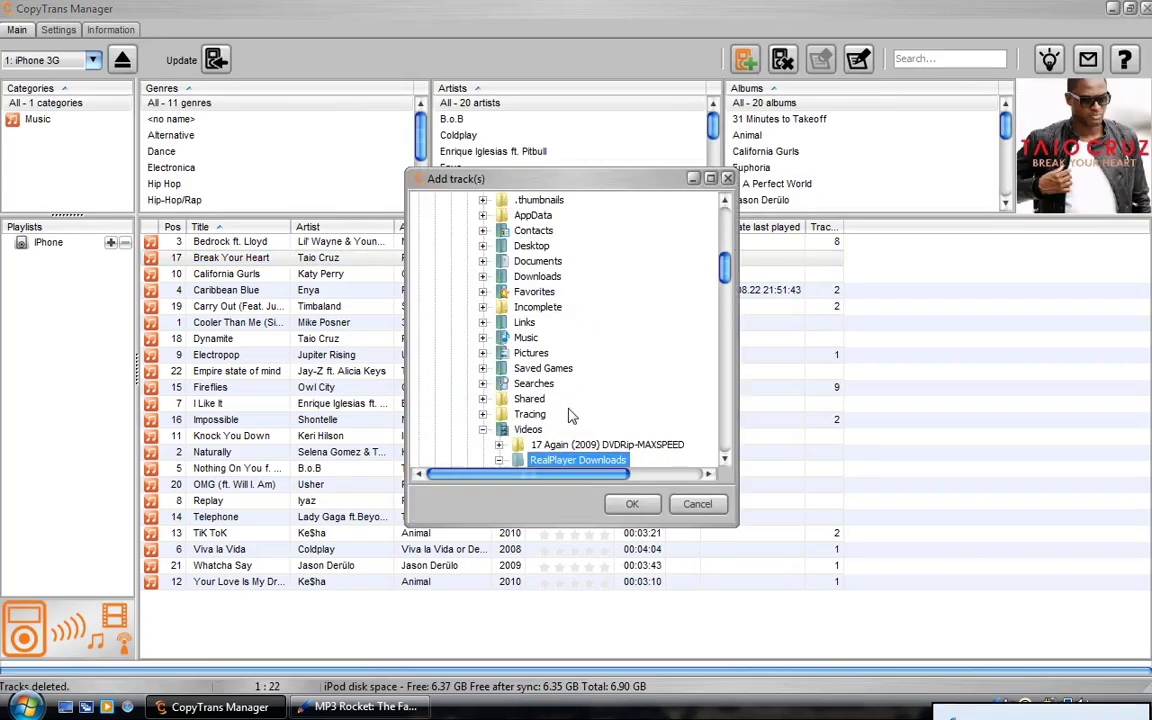
left_click(482, 400)
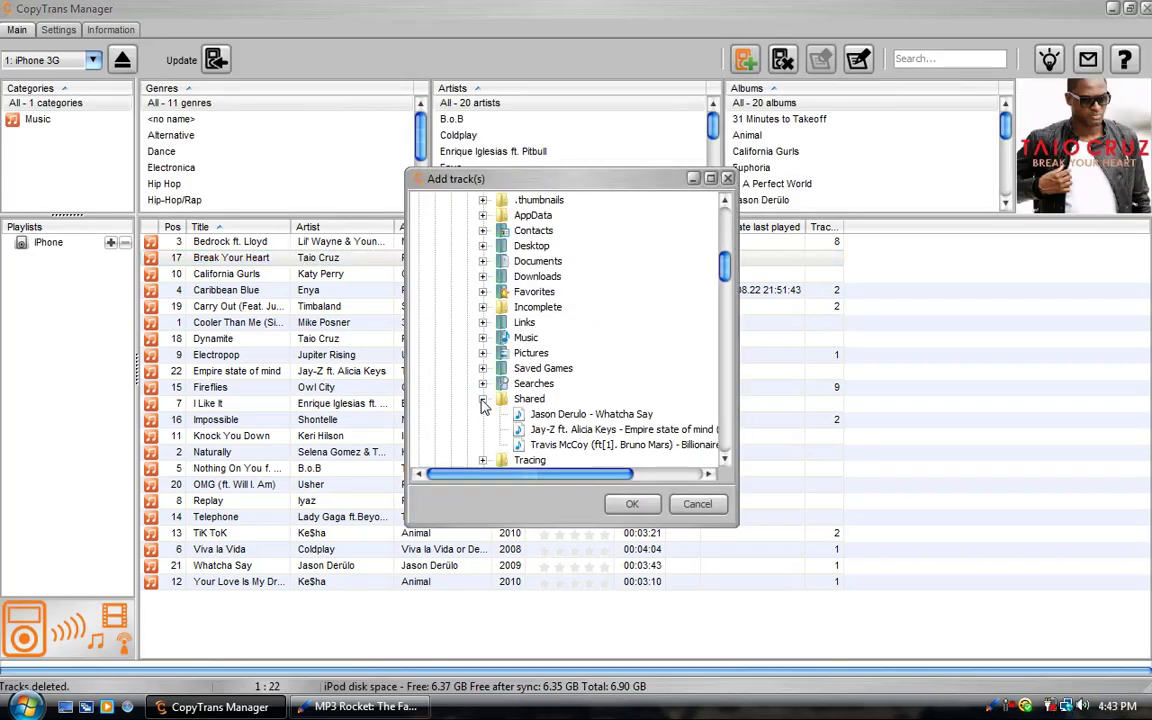
left_click_drag(575, 472, 607, 472)
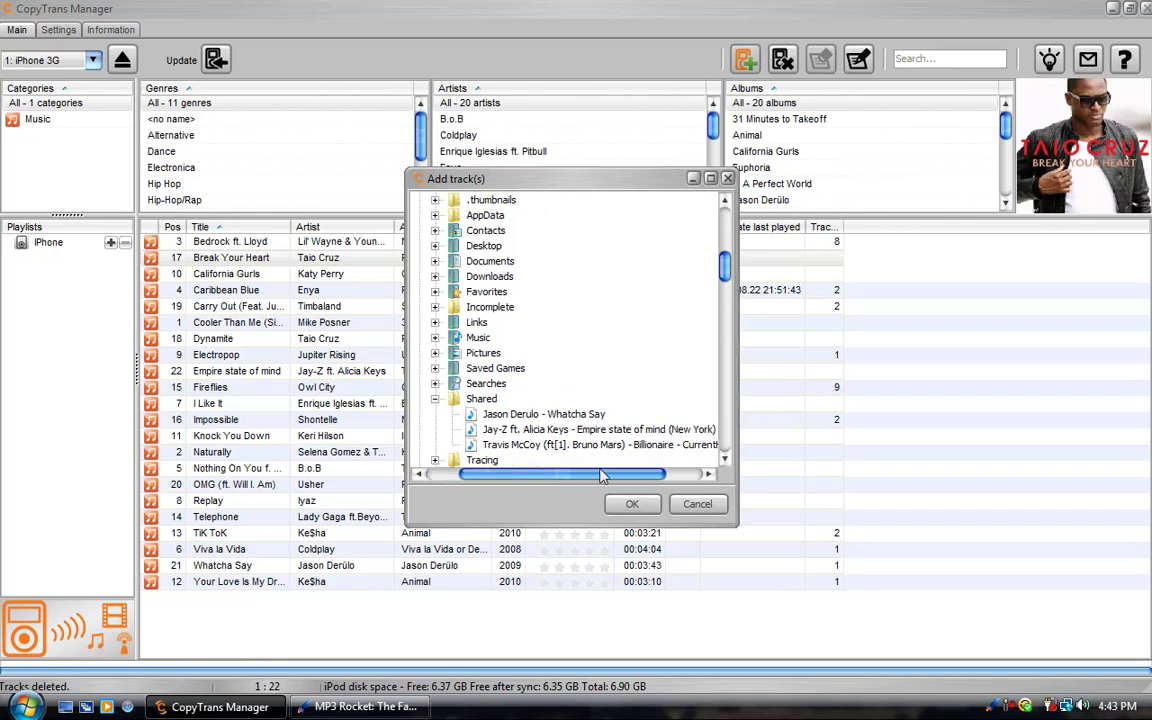
left_click(555, 444)
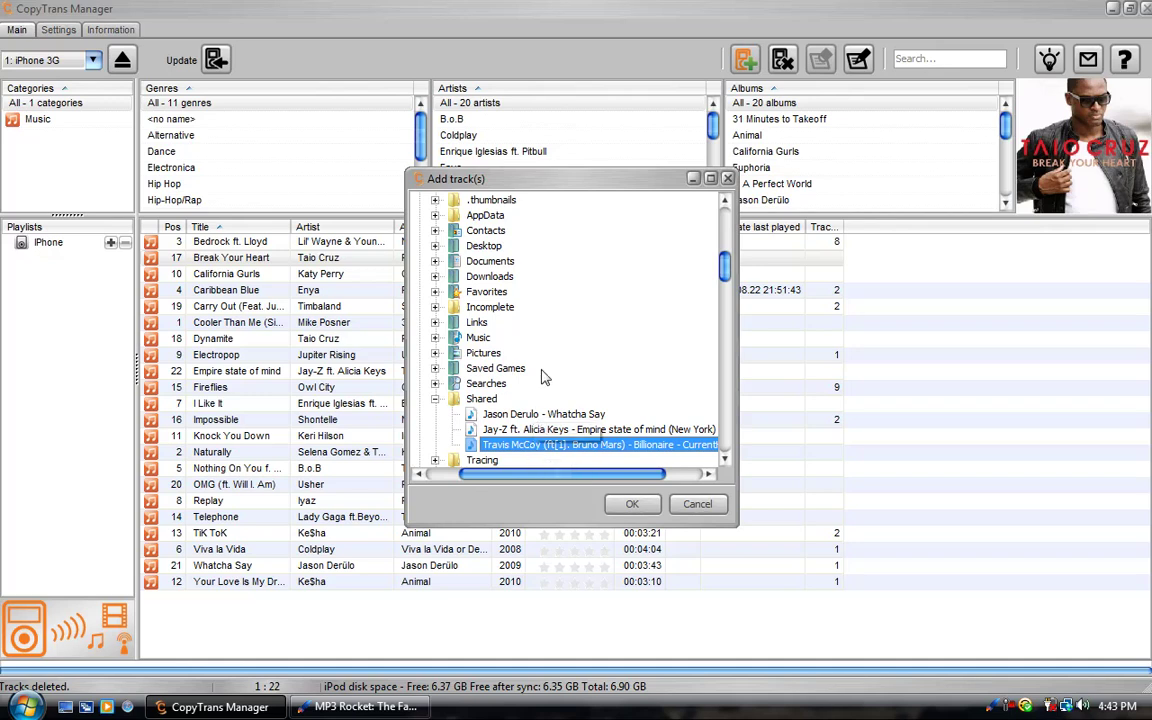
left_click(520, 413, "shift")
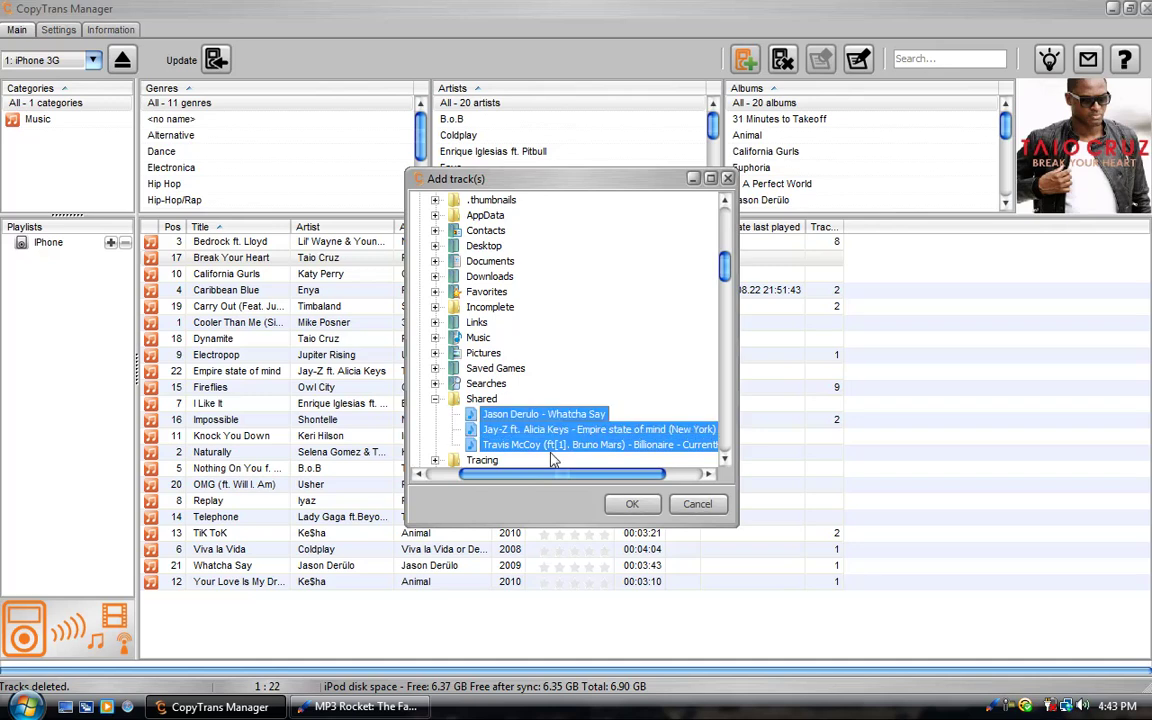
left_click(632, 503)
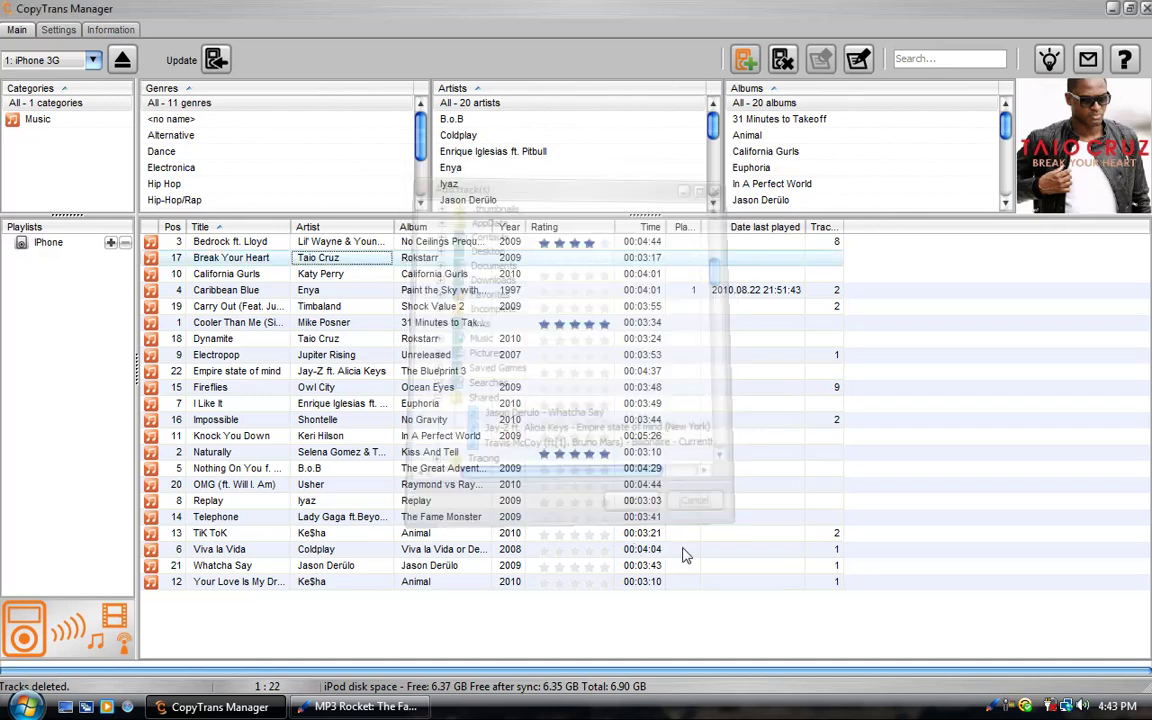